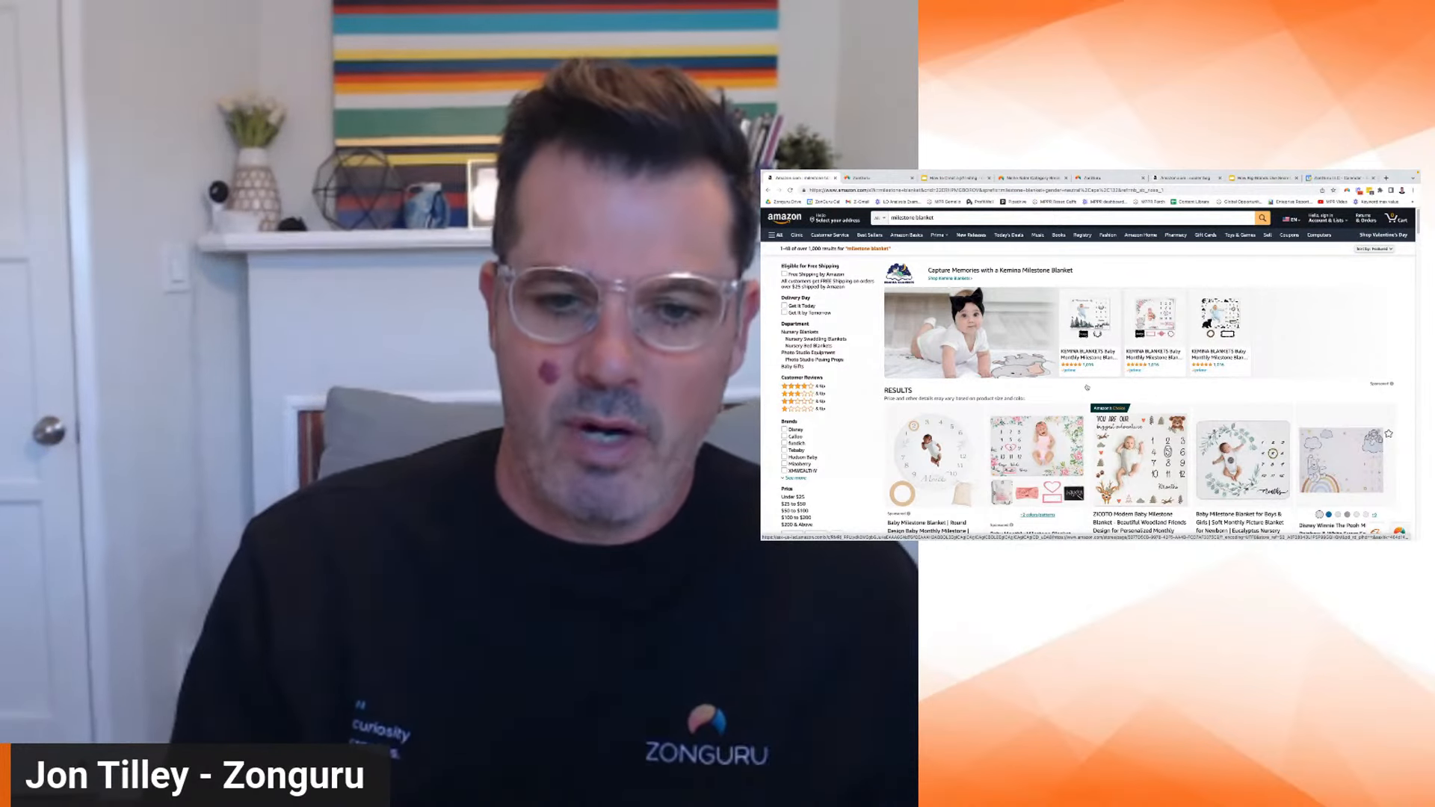
# Step: Examine the Amazon results for "milestone blanket" and the product metrics in the ZonGuru extension's table
pyautogui.scroll(-1, 974, 403)
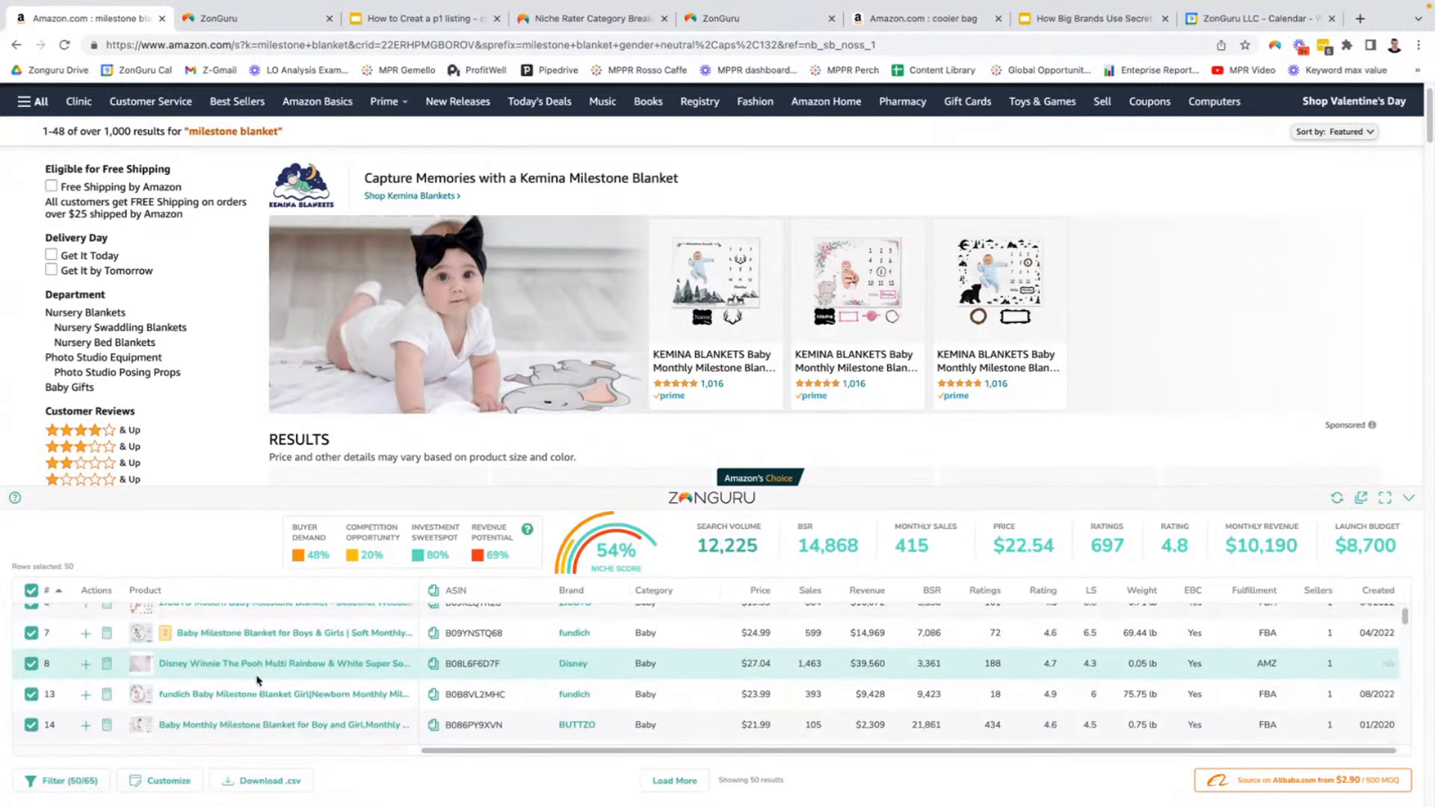
pyautogui.scroll(-1, 258, 678)
pyautogui.scroll(-4, 269, 680)
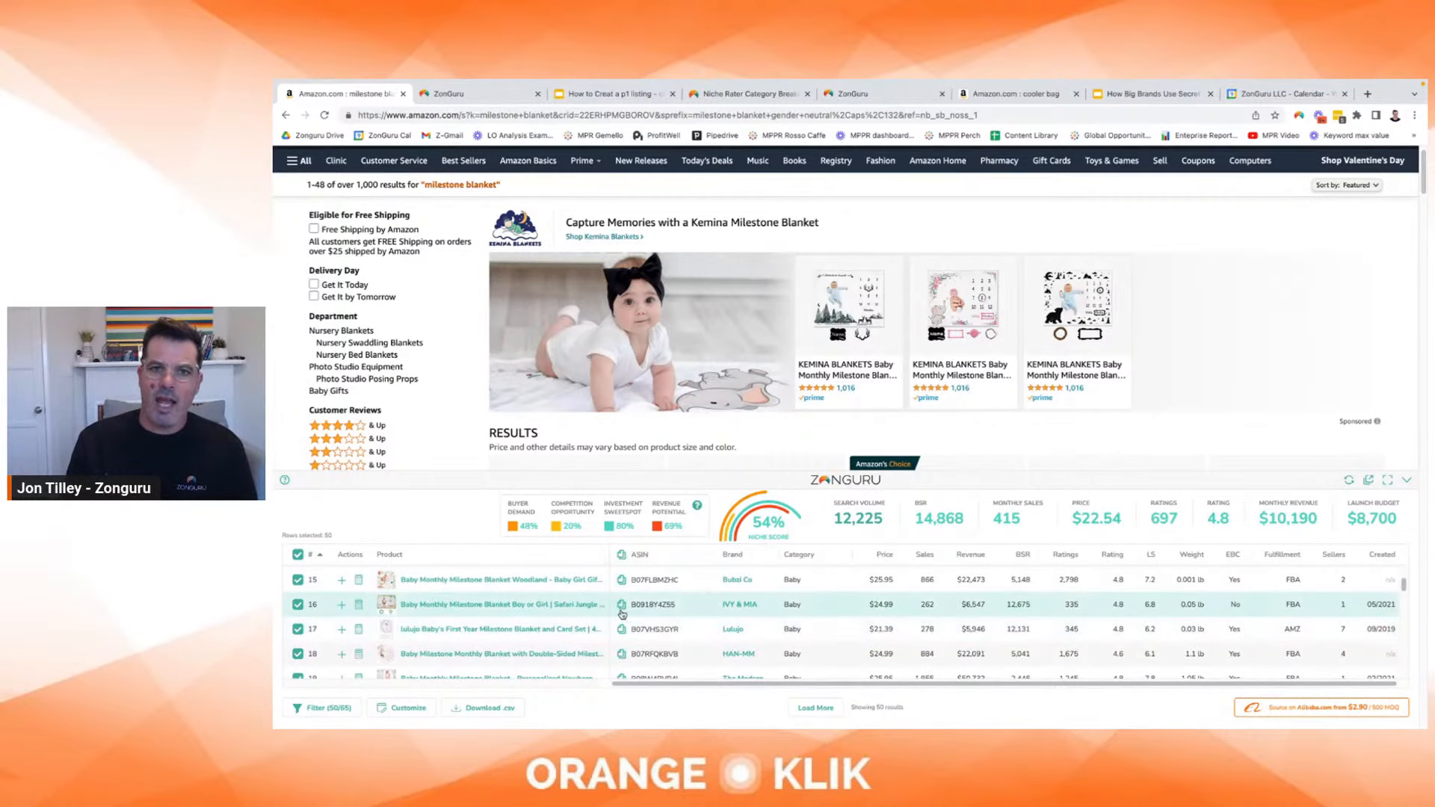
pyautogui.scroll(1, 622, 613)
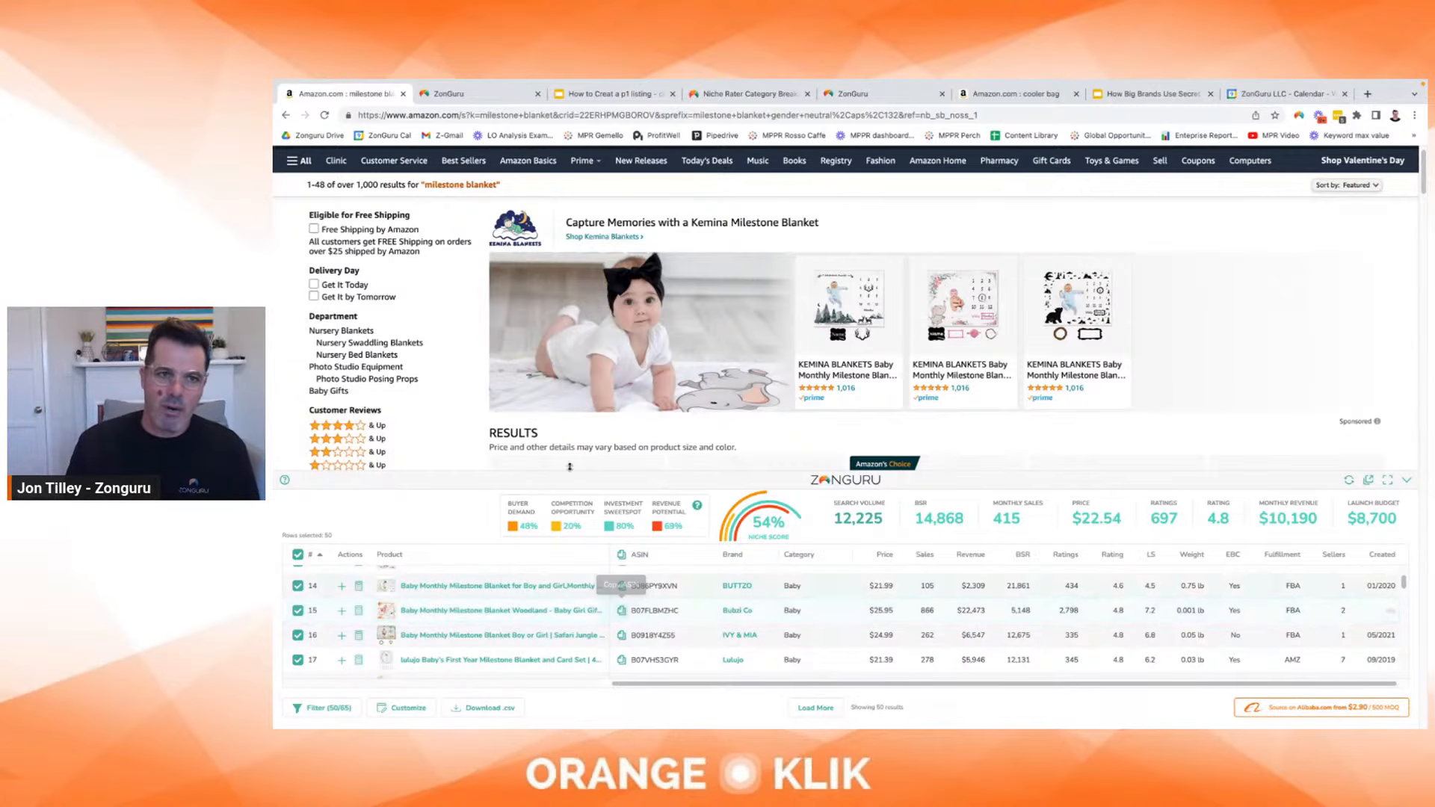
# Step: Switch to the ZonGuru web app and open the Listing Optimizer sessions
pyautogui.click(517, 98)
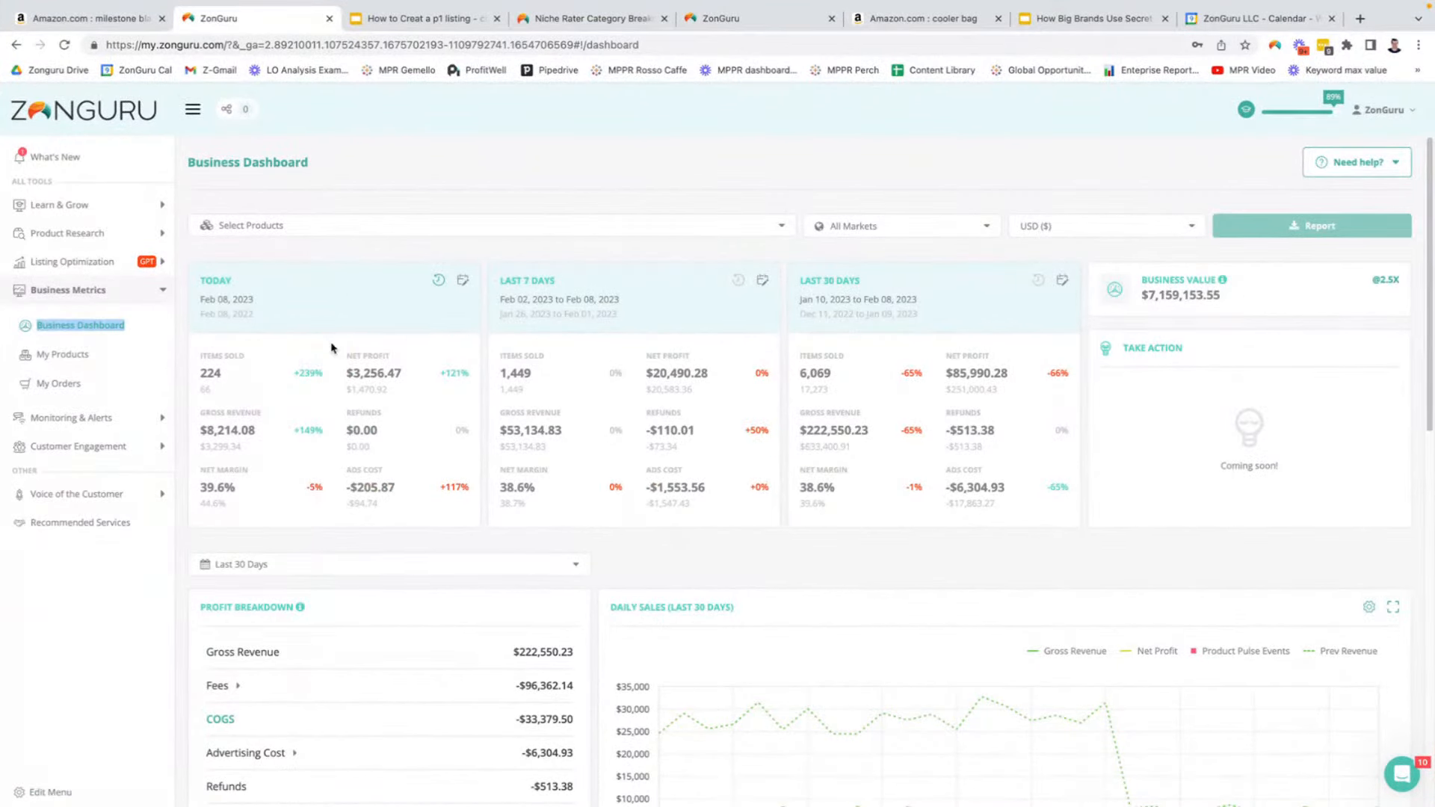
pyautogui.scroll(-1, 363, 444)
pyautogui.scroll(1, 366, 352)
pyautogui.click(87, 235)
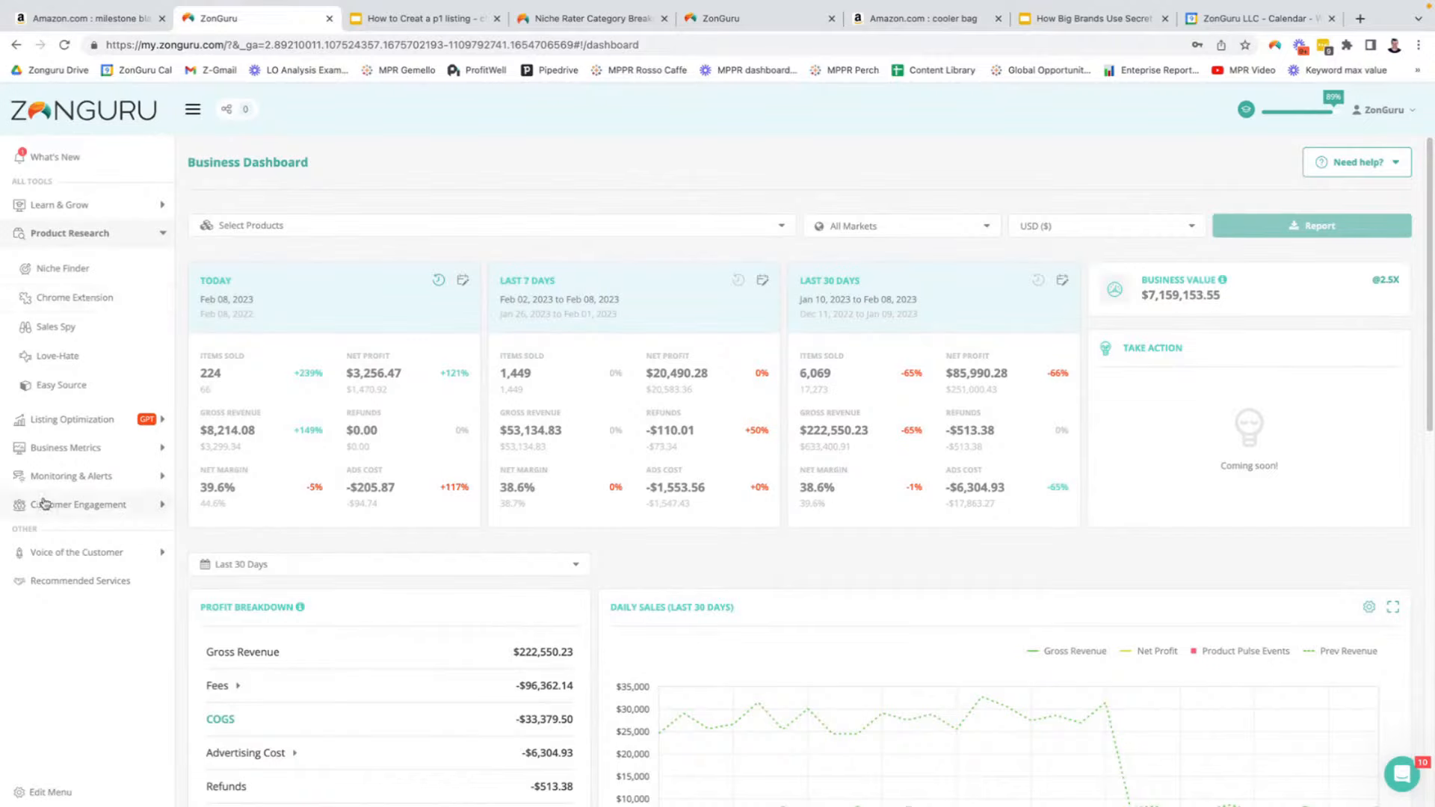
pyautogui.click(78, 420)
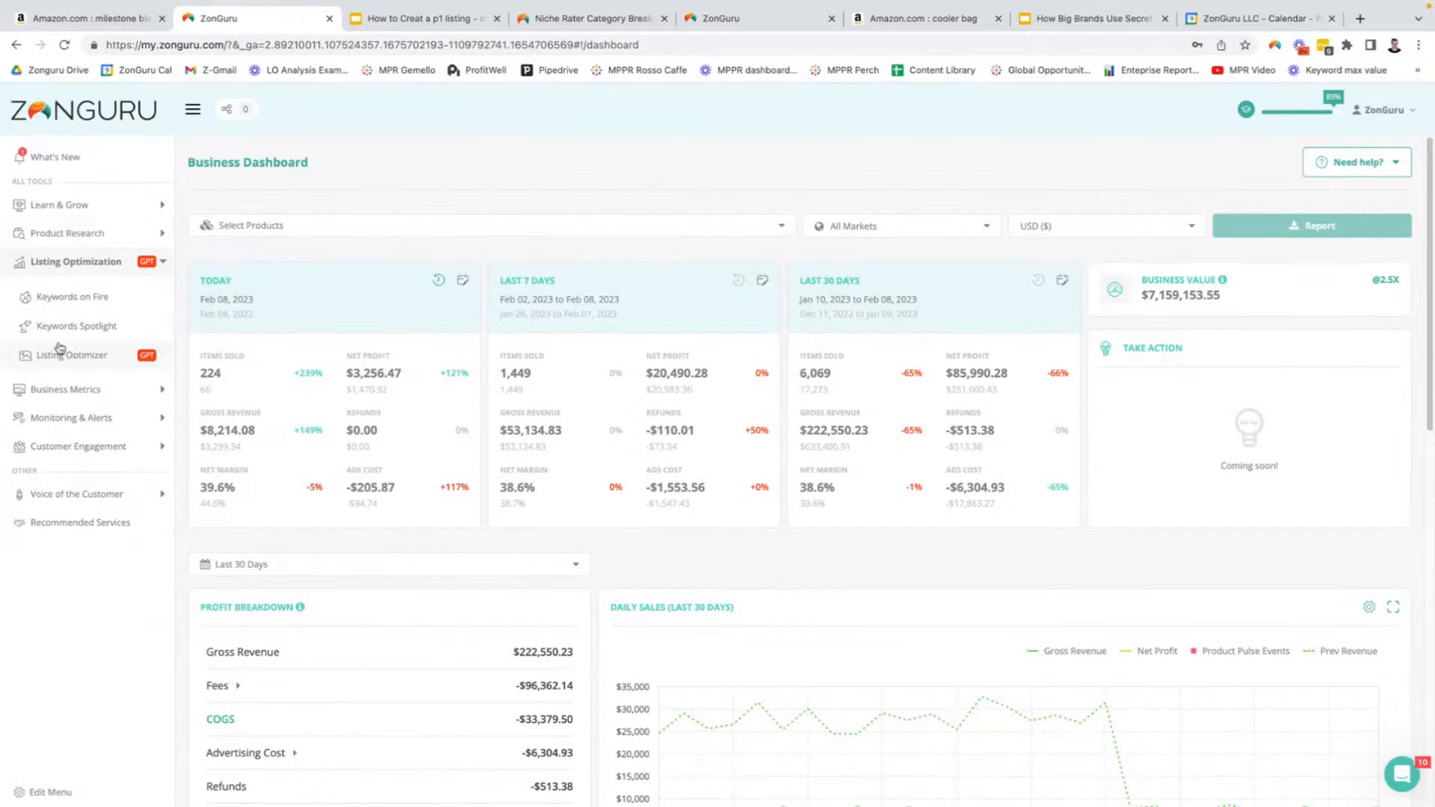
pyautogui.click(107, 359)
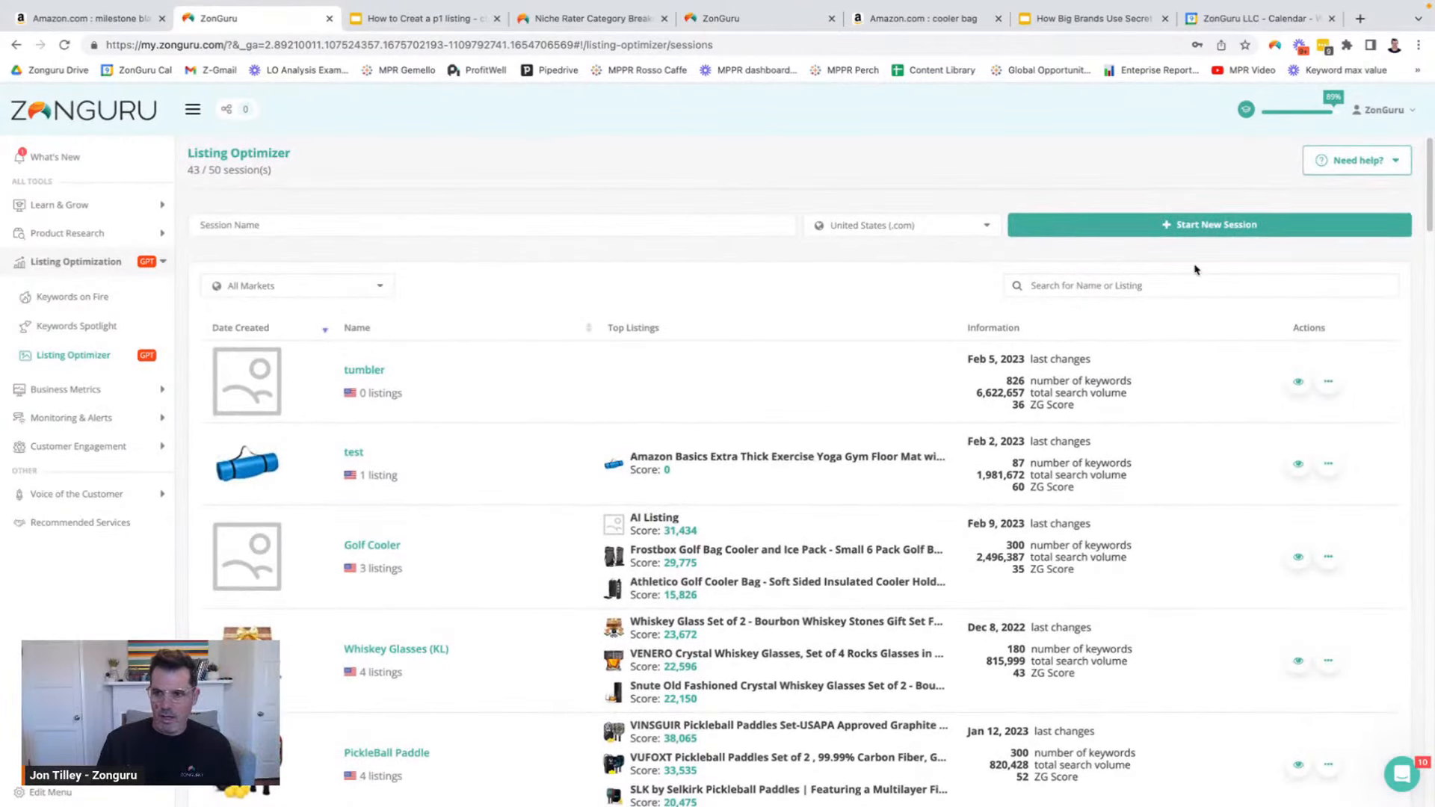
# Step: Filter the Listing Optimizer sessions by "mile" and open the Milestone Blanket session
pyautogui.click(1198, 287)
pyautogui.write('mile')
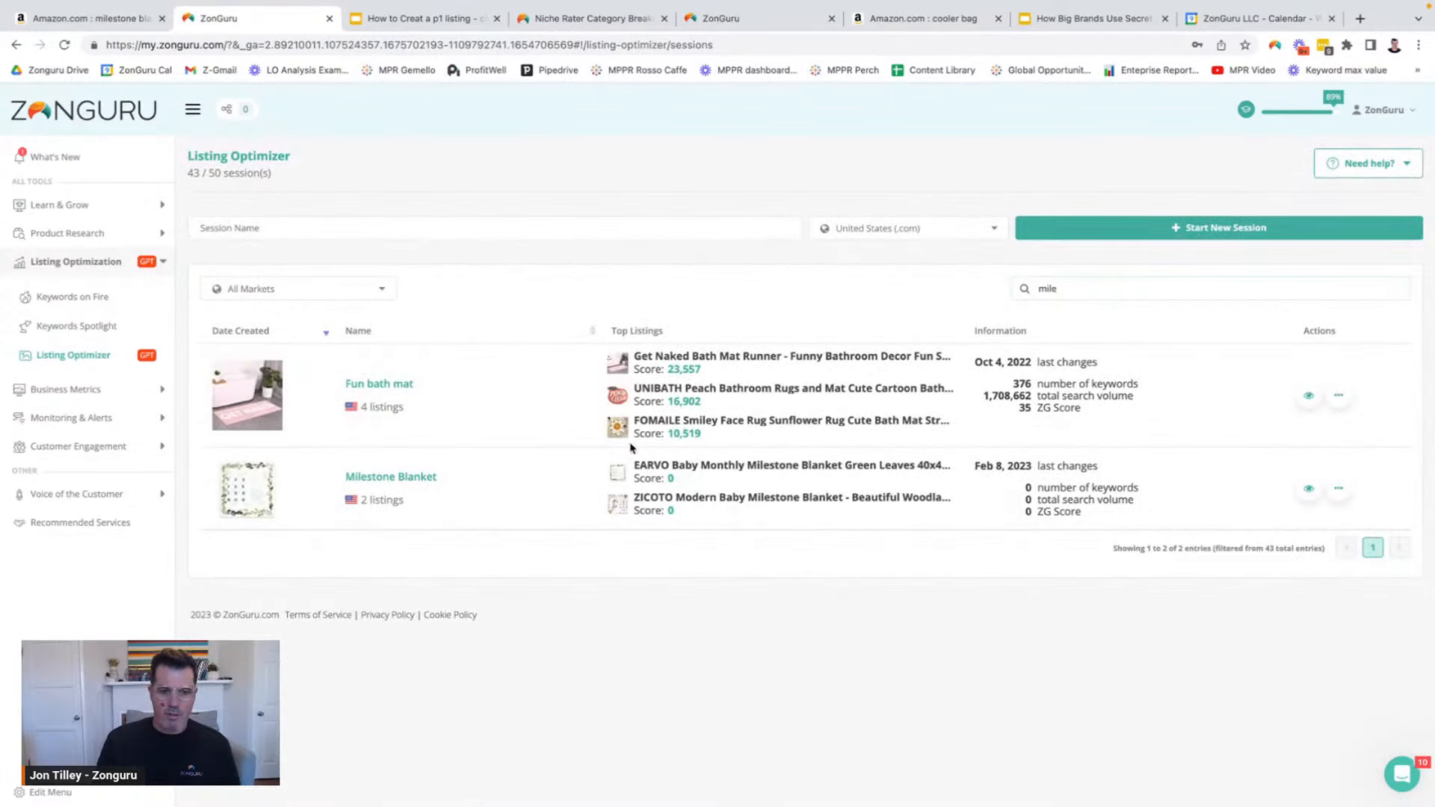
pyautogui.click(1309, 488)
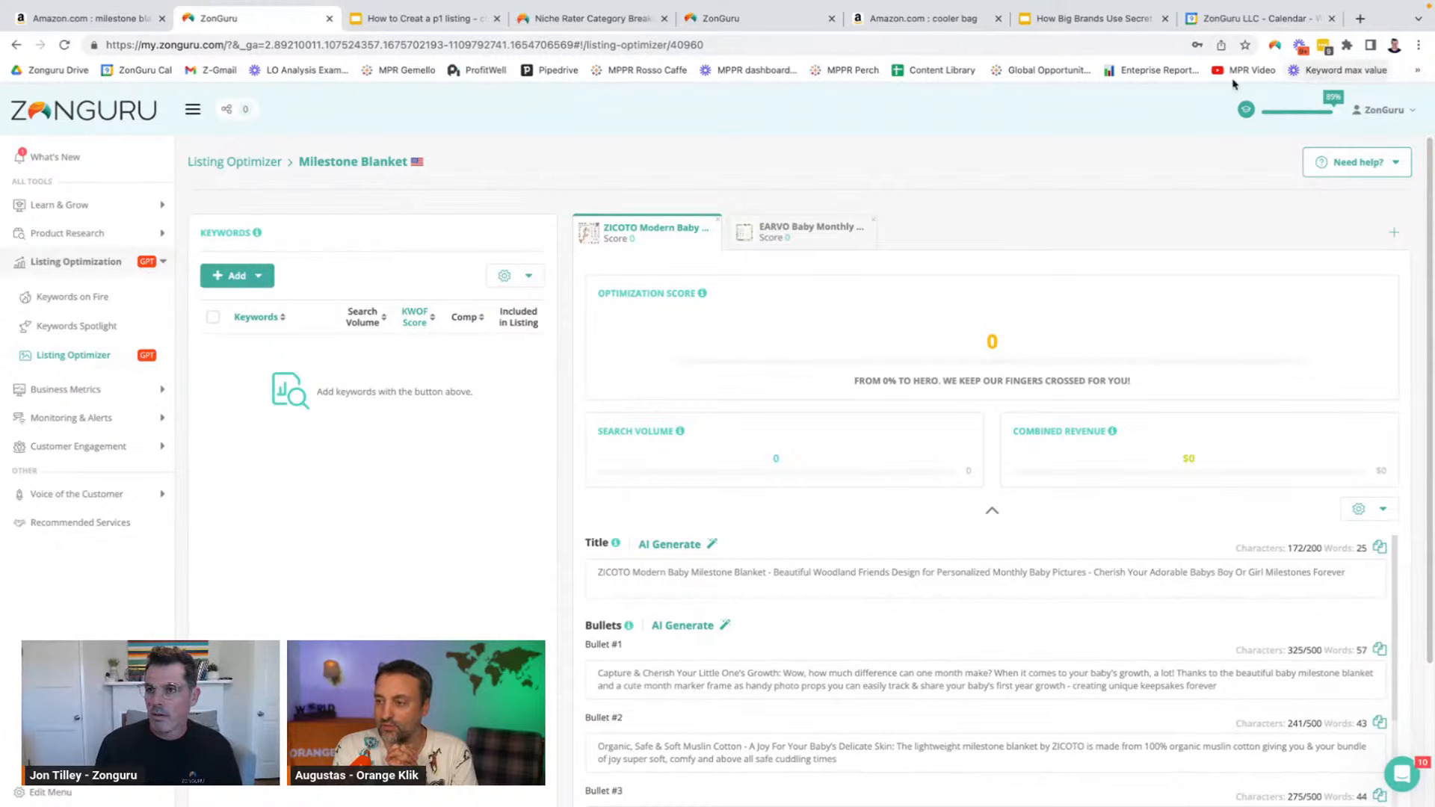
# Step: Enlarge the browser's page zoom to 125%
pyautogui.click(1419, 46)
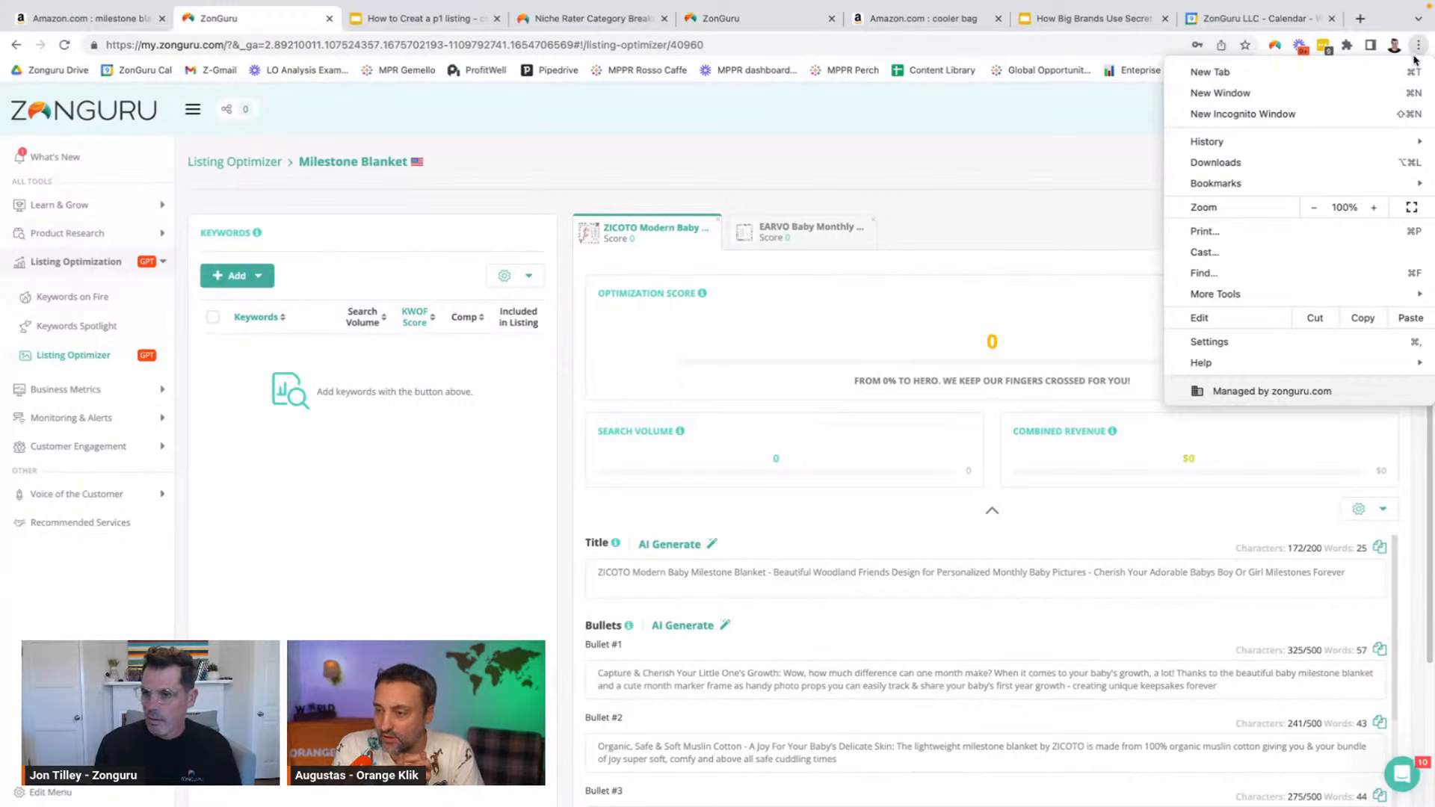
pyautogui.click(1374, 207)
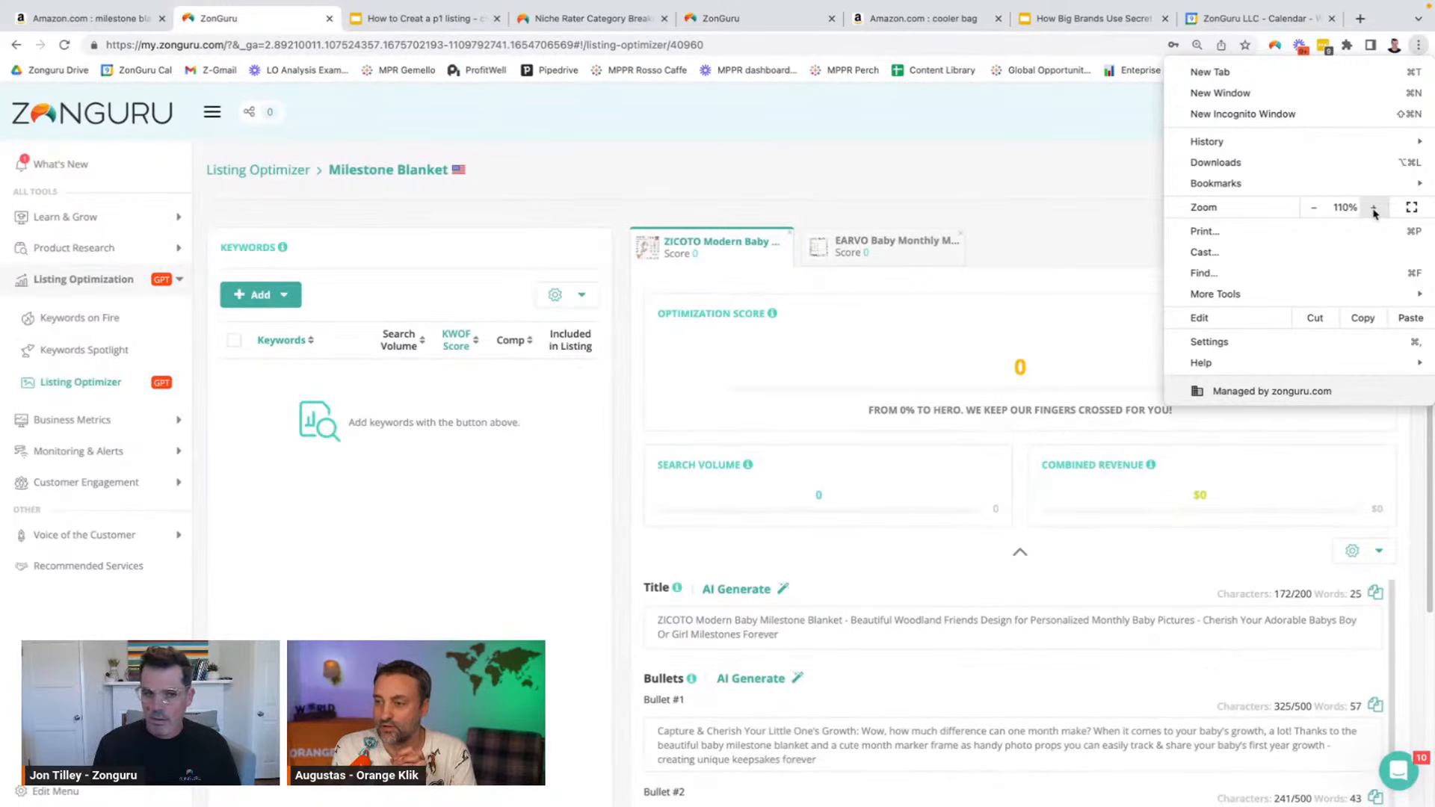
pyautogui.click(1374, 210)
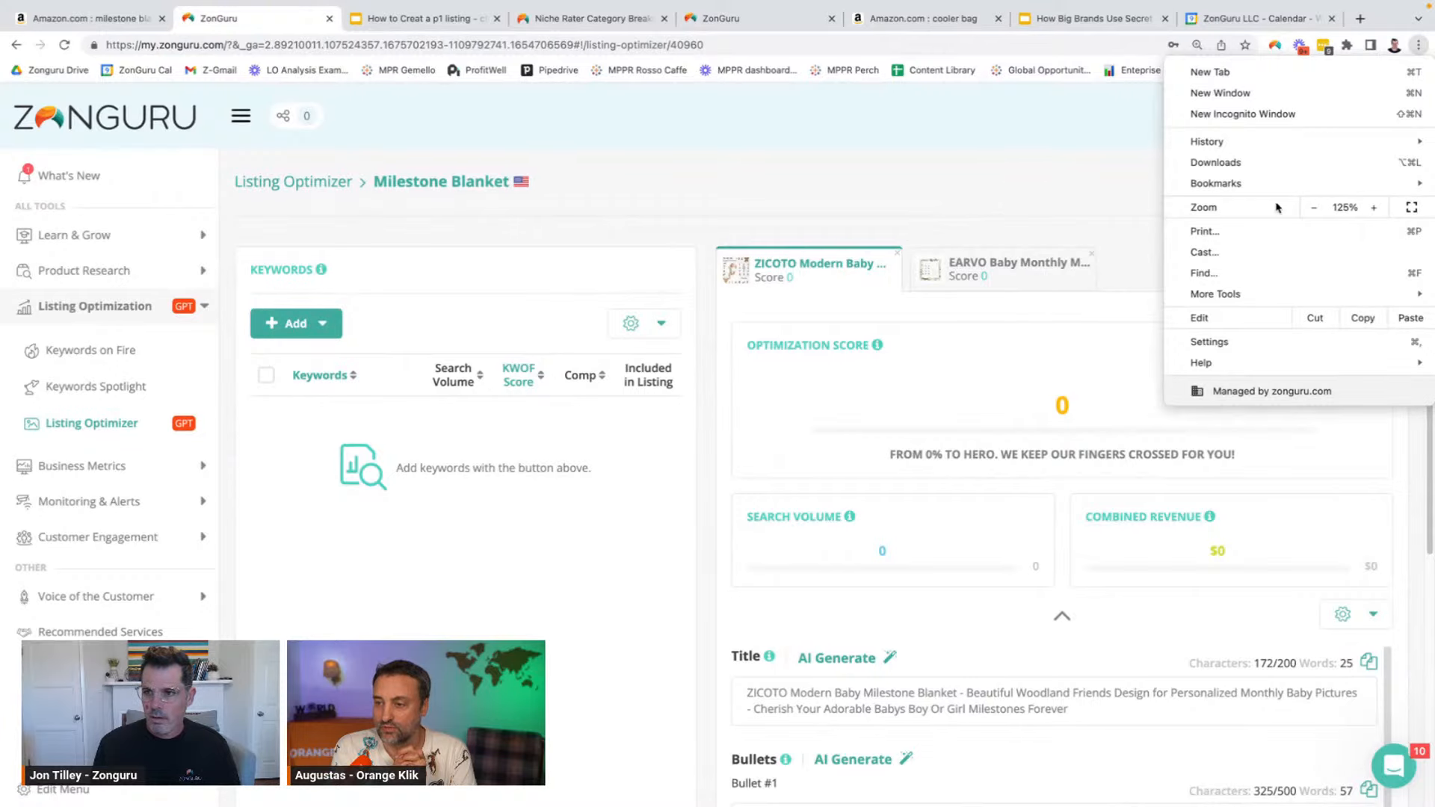
pyautogui.click(816, 197)
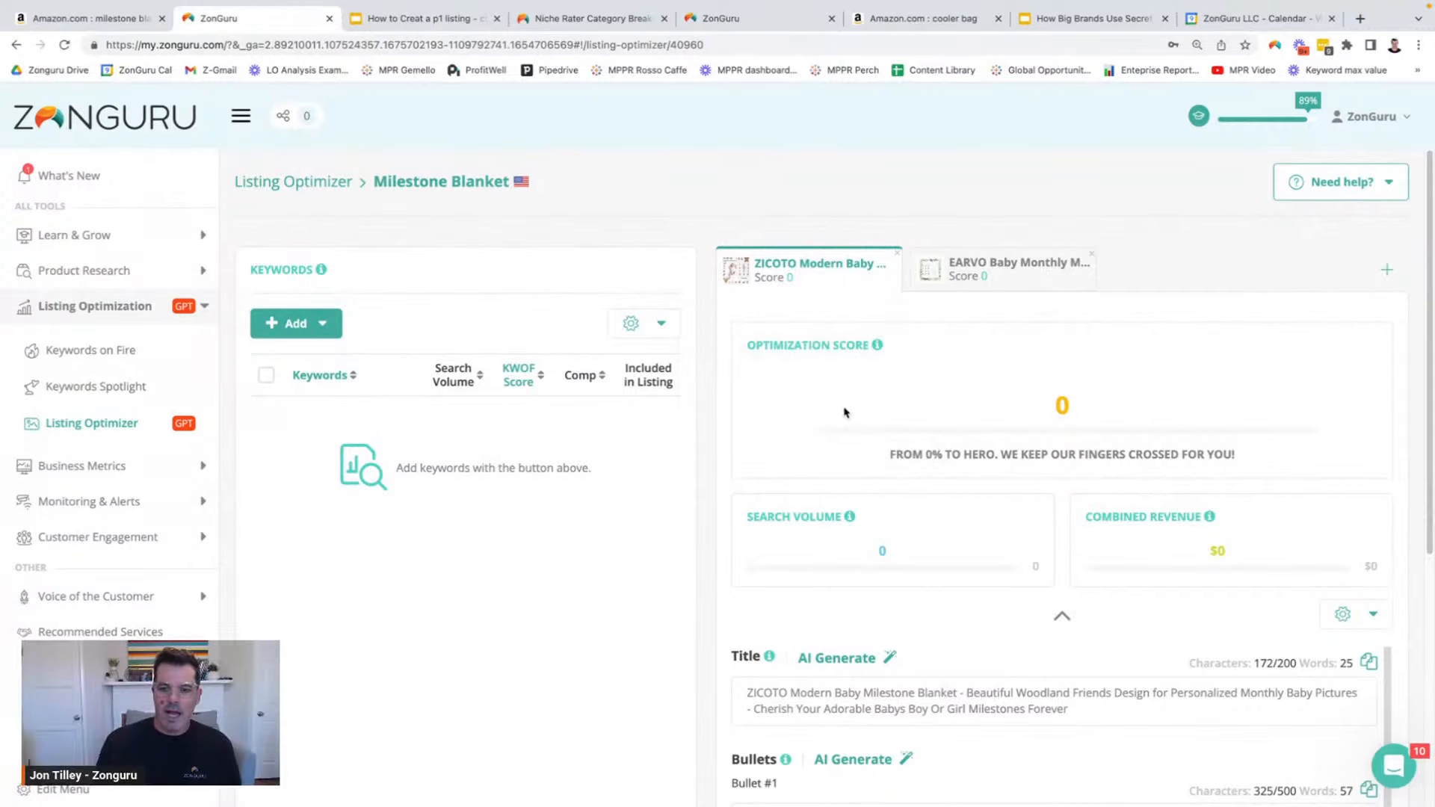
# Step: Review the ZICOTO listing's title, bullets, description and search terms, and look briefly at the EARVO listing
pyautogui.scroll(-1, 889, 508)
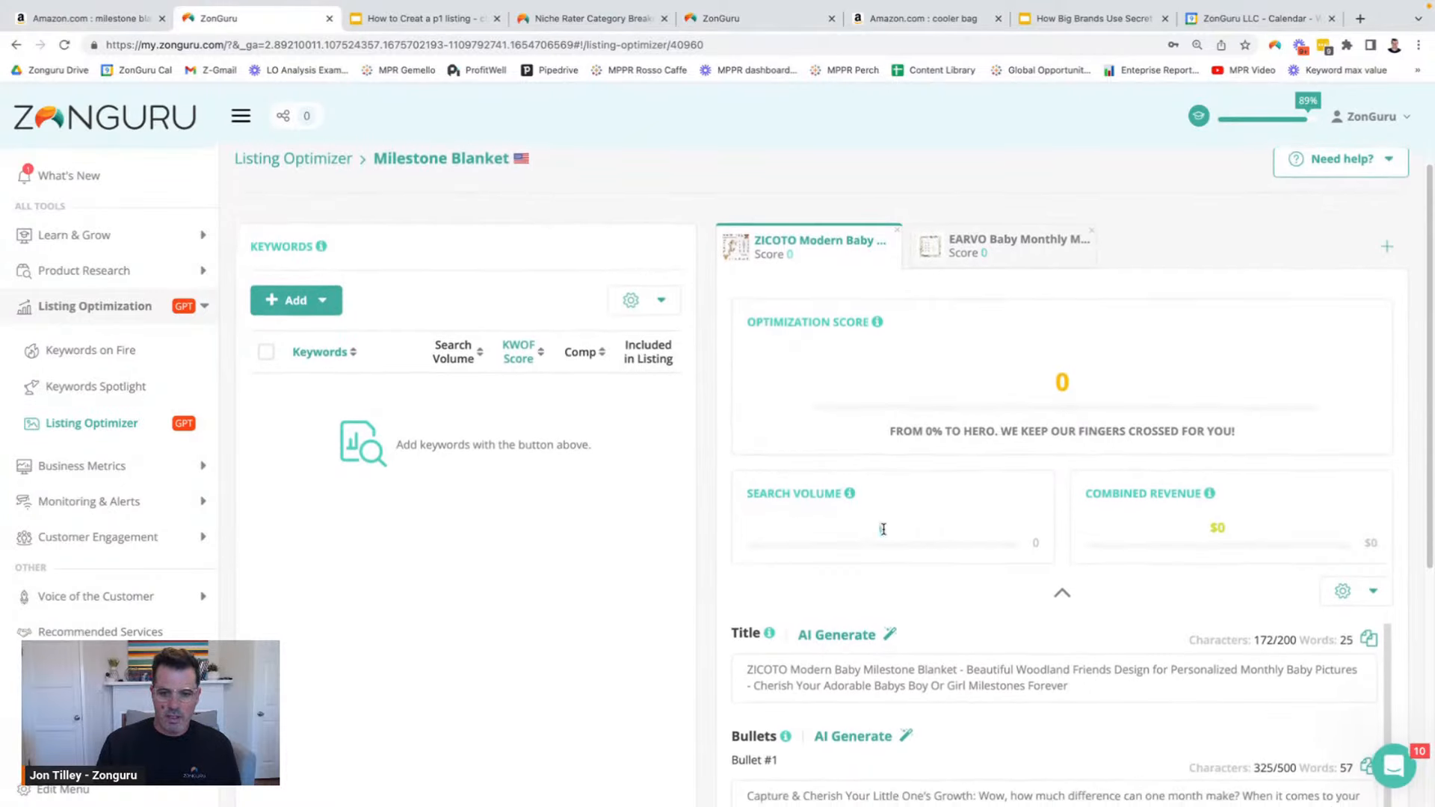
pyautogui.scroll(-1, 838, 663)
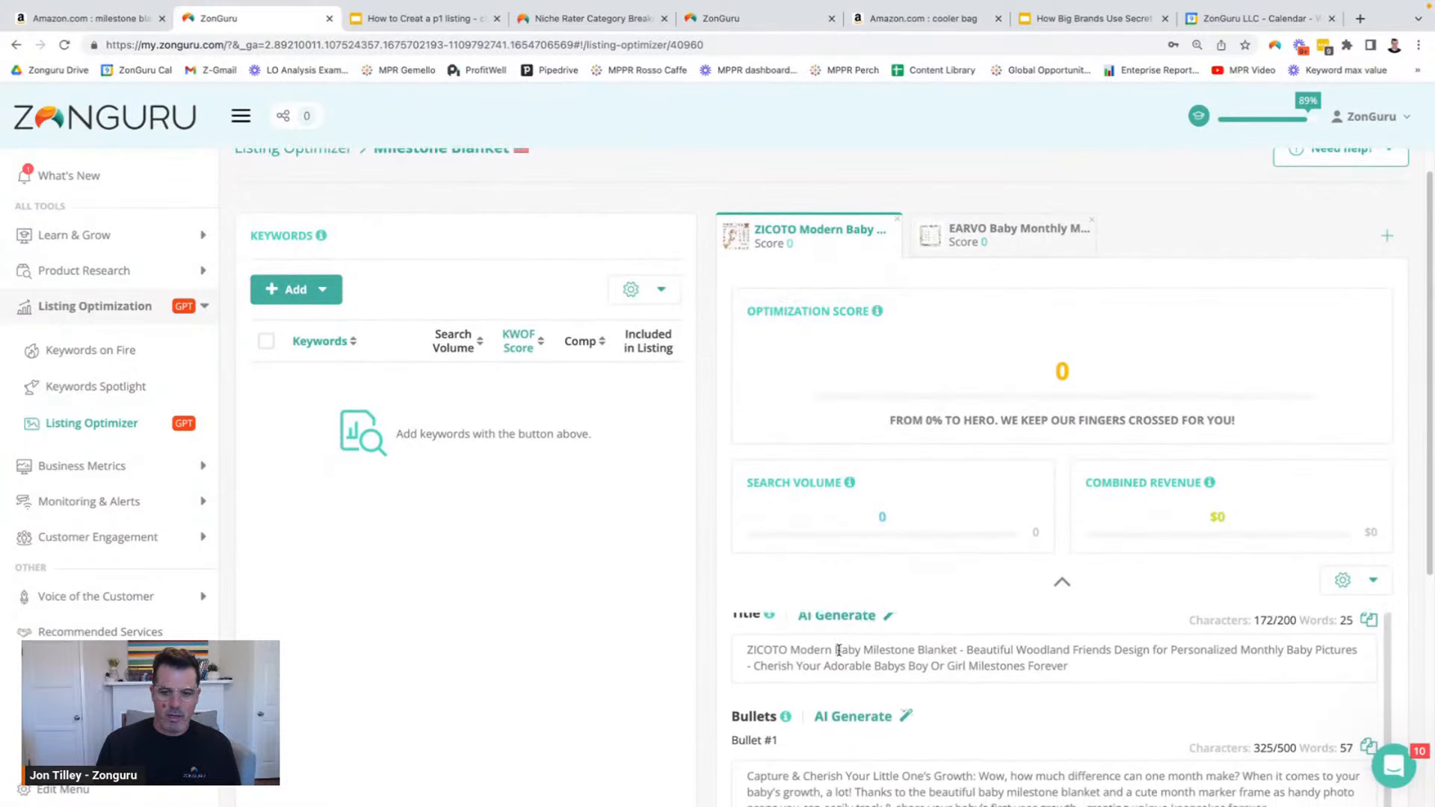
pyautogui.scroll(-1, 840, 652)
pyautogui.scroll(1, 840, 654)
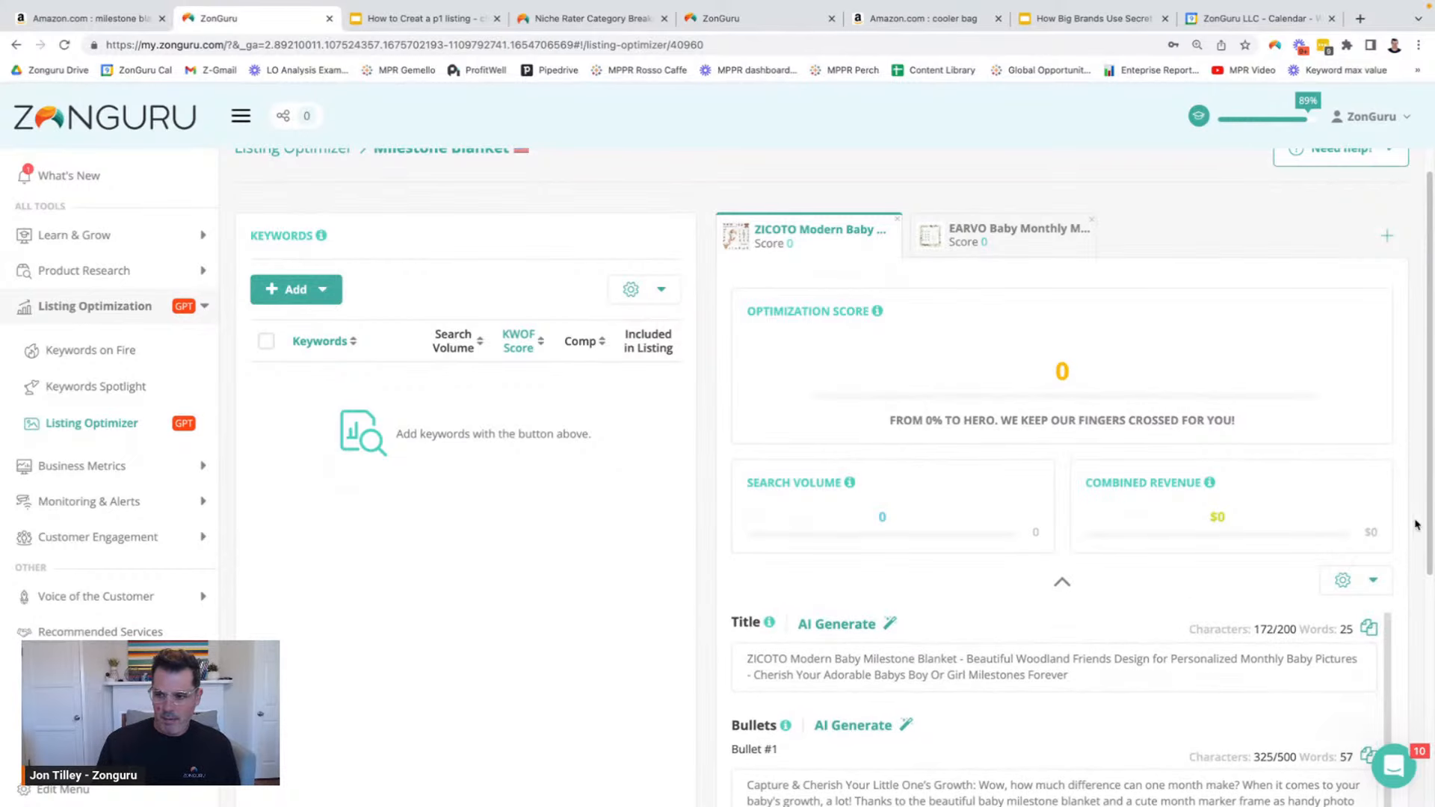
pyautogui.scroll(-3, 1416, 525)
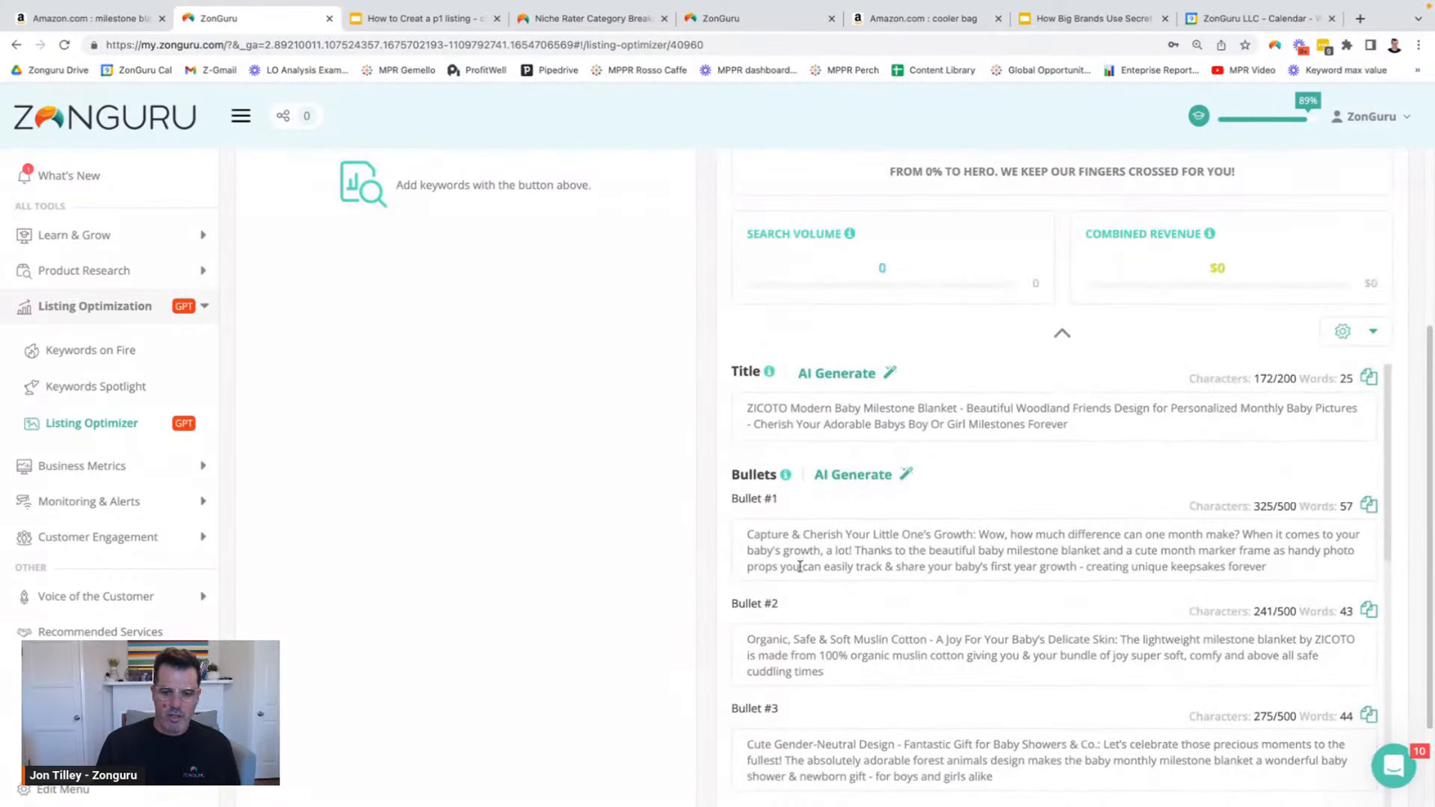
pyautogui.scroll(-6, 802, 561)
pyautogui.scroll(-3, 802, 560)
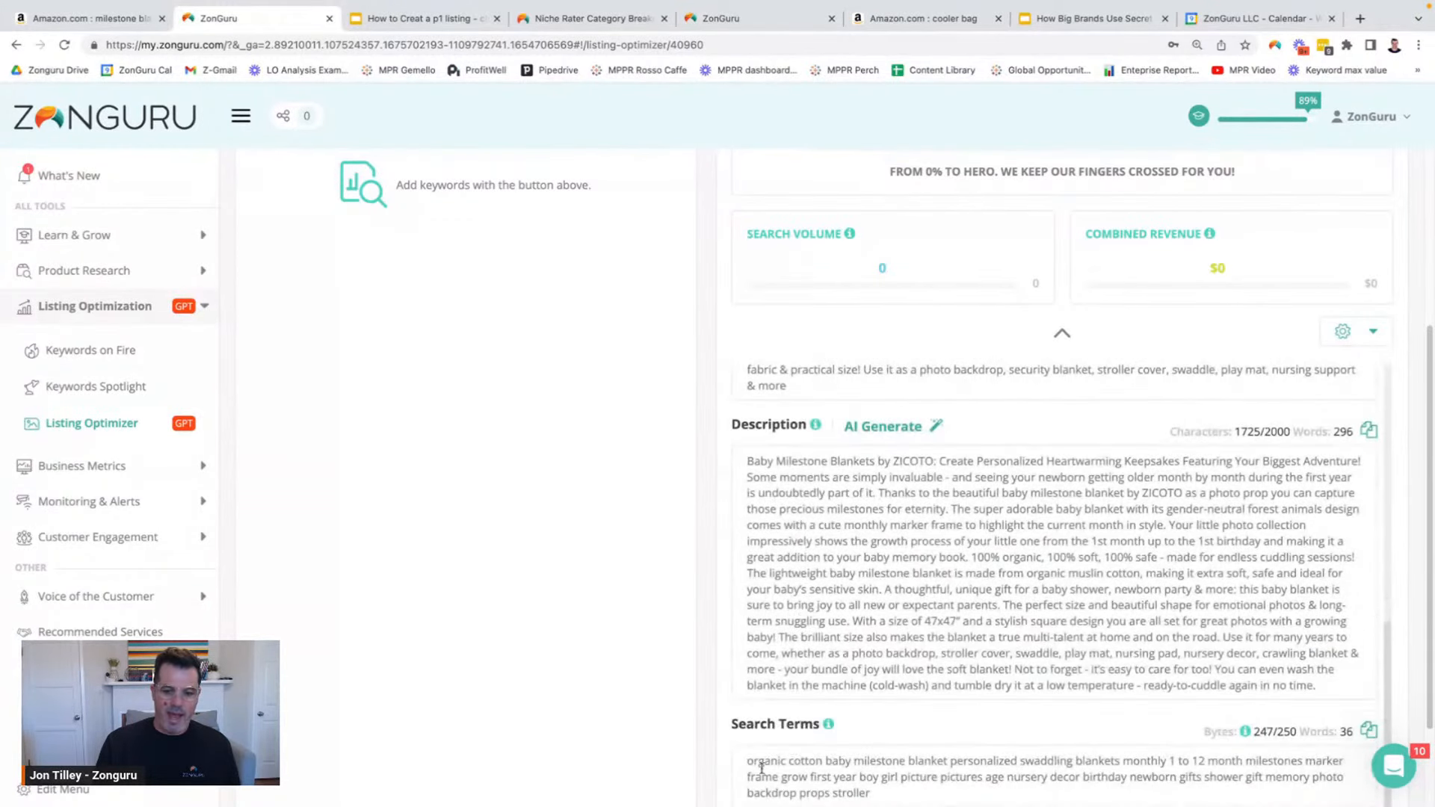
pyautogui.moveTo(747, 760); pyautogui.dragTo(877, 797)
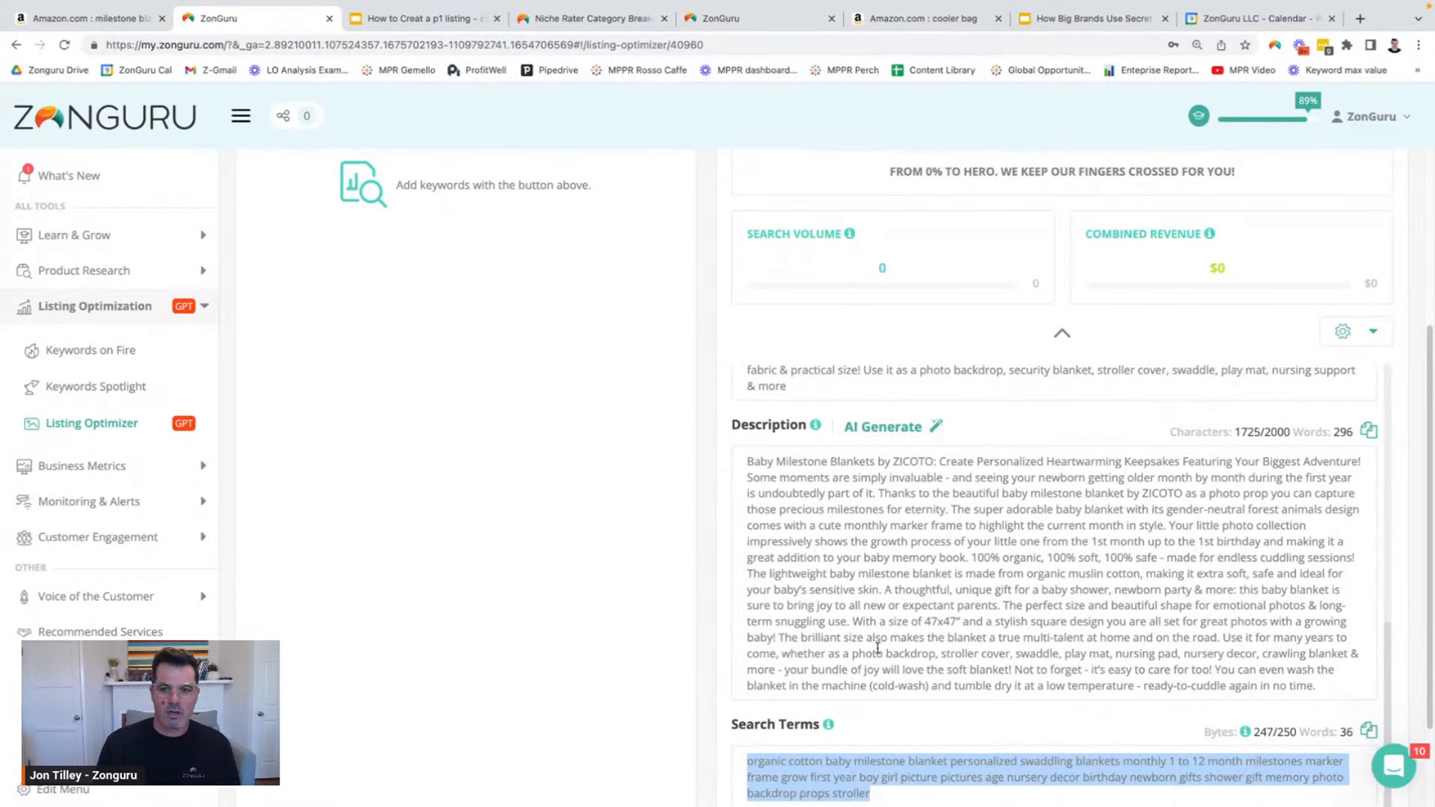
pyautogui.scroll(6, 867, 598)
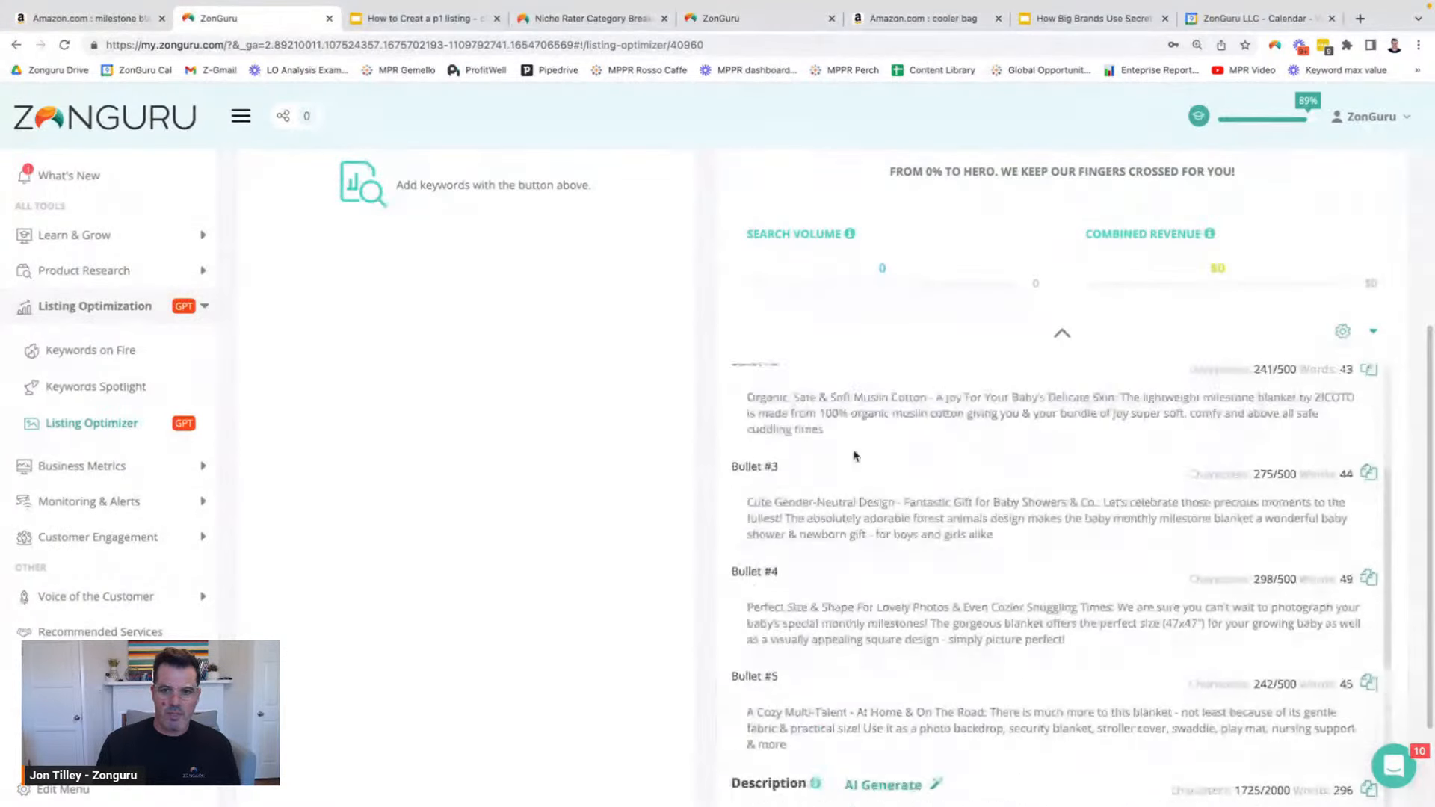
pyautogui.scroll(7, 852, 449)
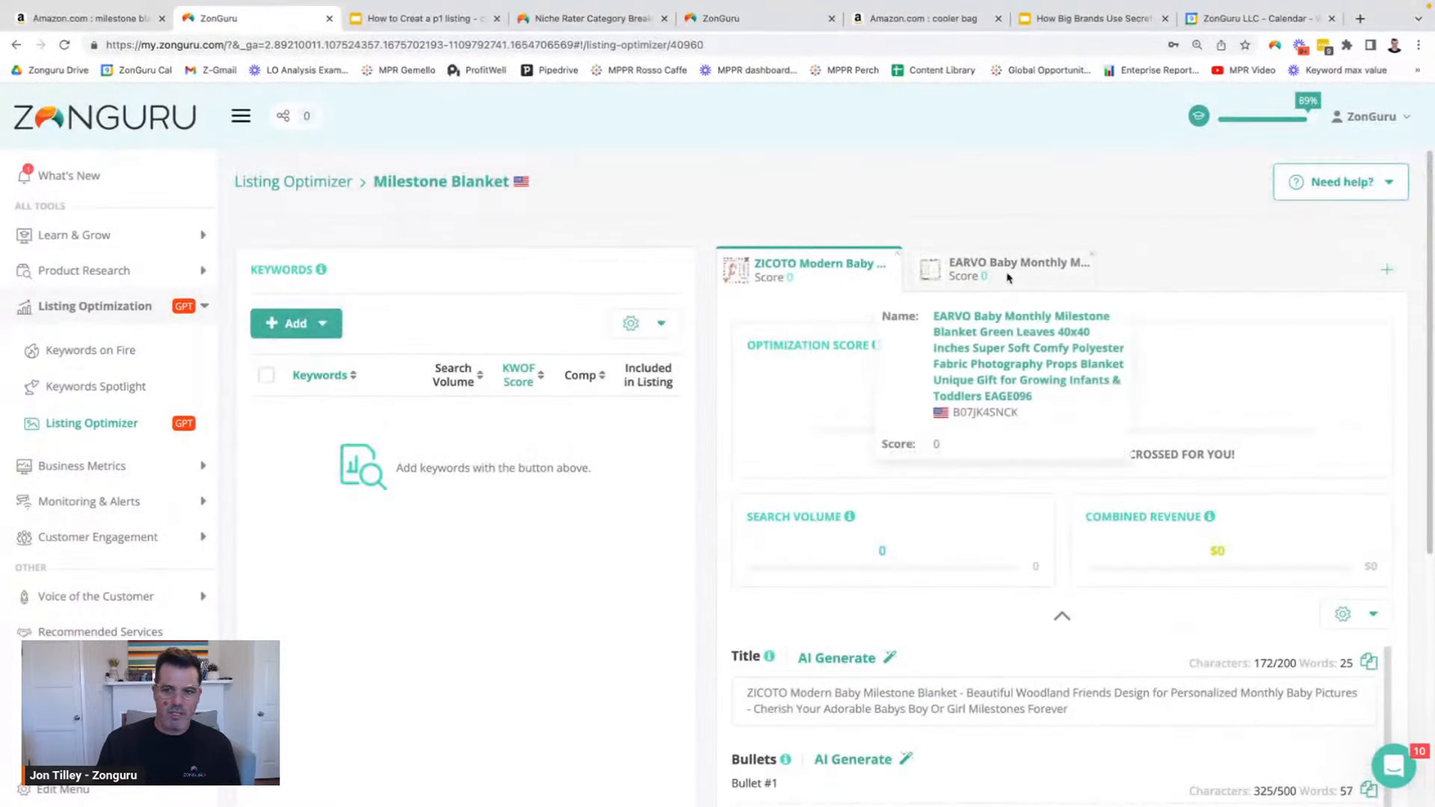
pyautogui.click(1015, 289)
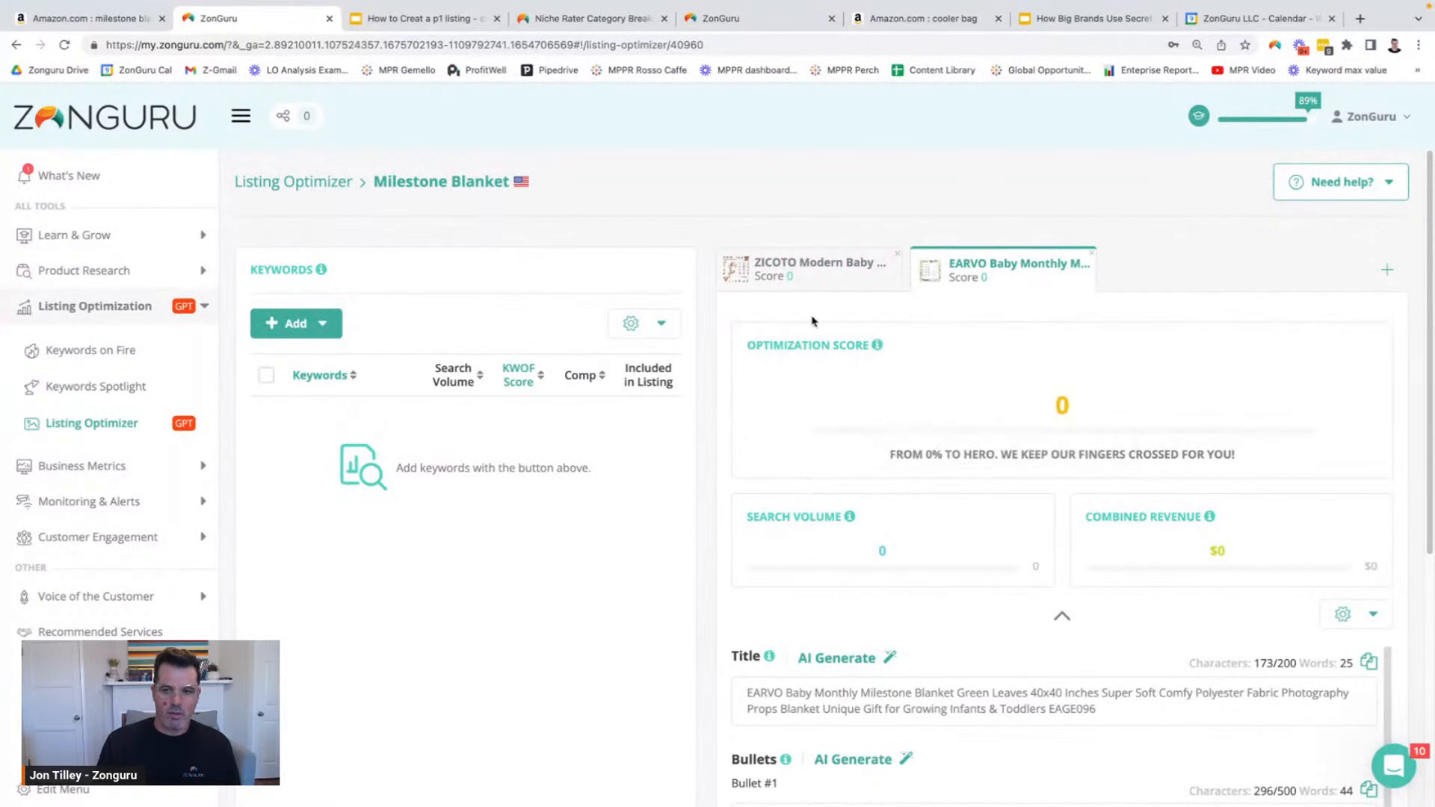
pyautogui.click(777, 263)
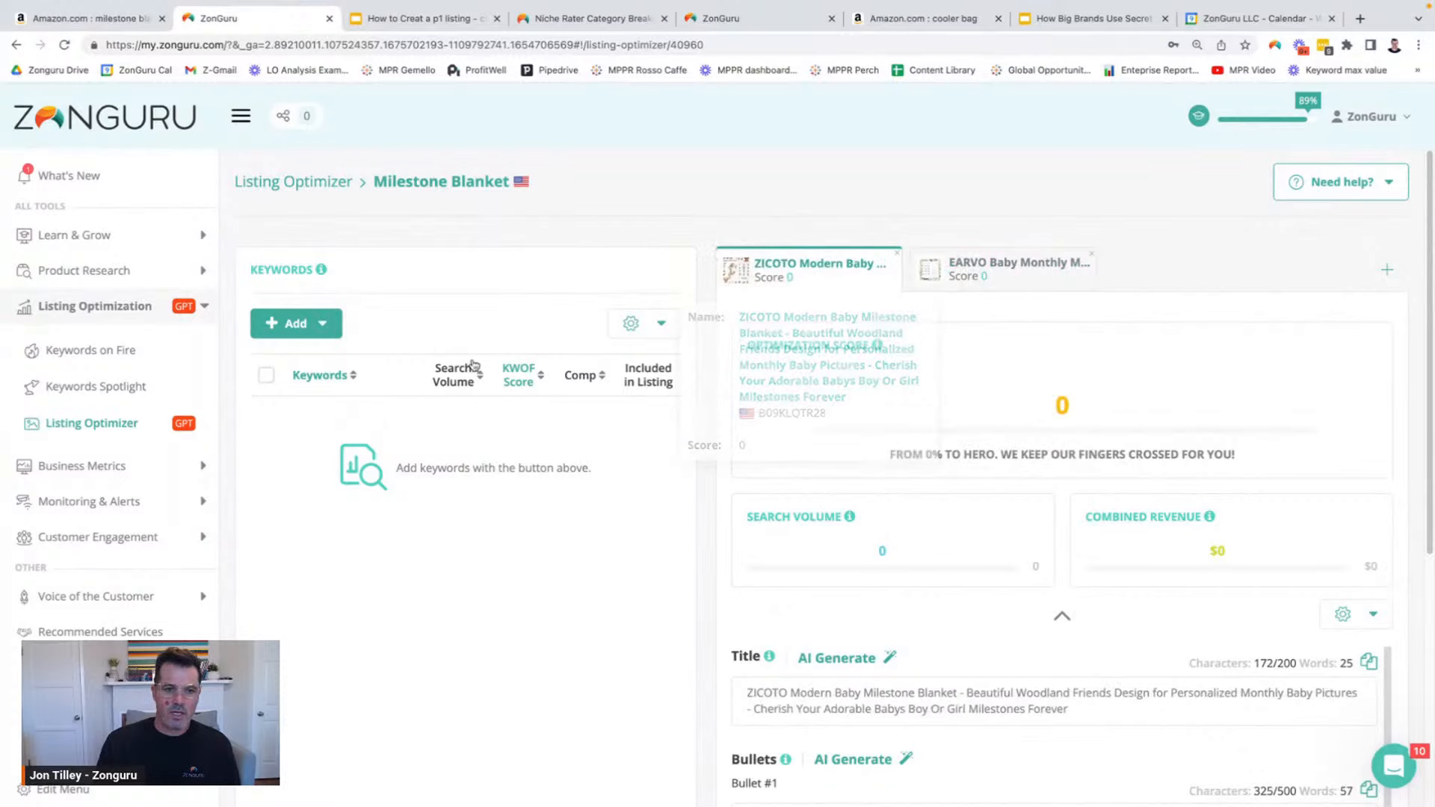
# Step: Load all keywords from the "milestone blanket" Keywords on Fire session into the optimizer's keyword list
pyautogui.click(323, 326)
pyautogui.click(315, 368)
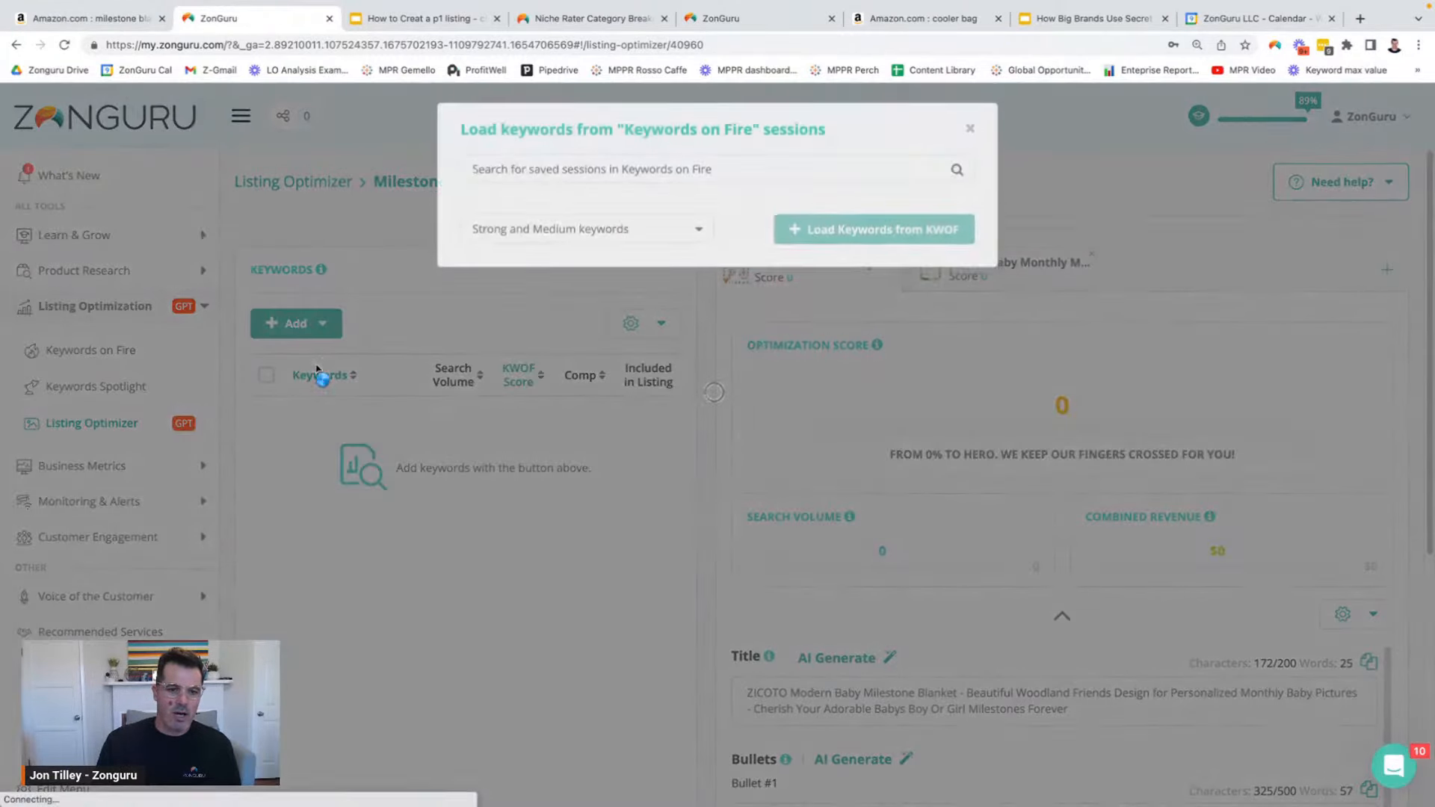
pyautogui.click(632, 247)
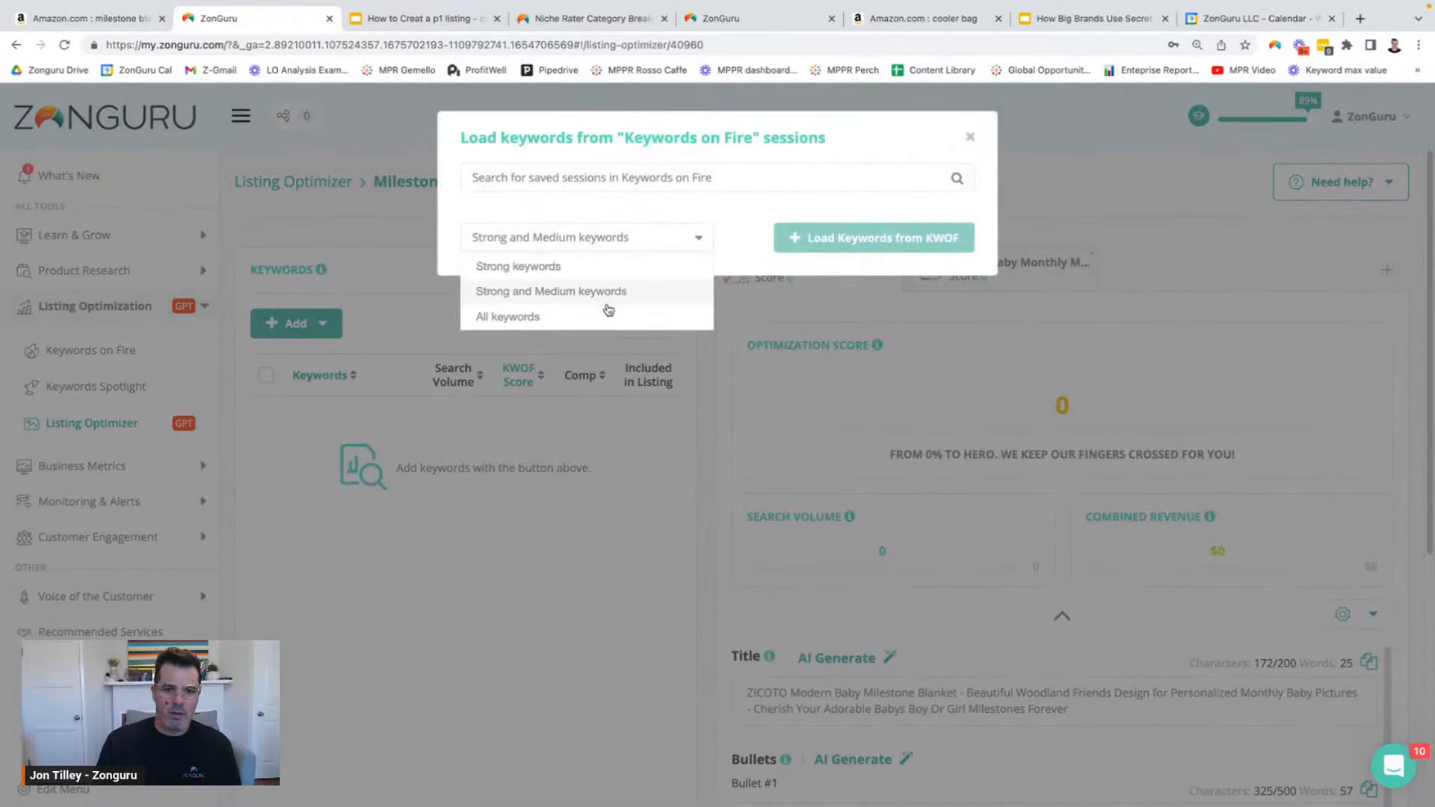
pyautogui.click(524, 316)
pyautogui.click(630, 179)
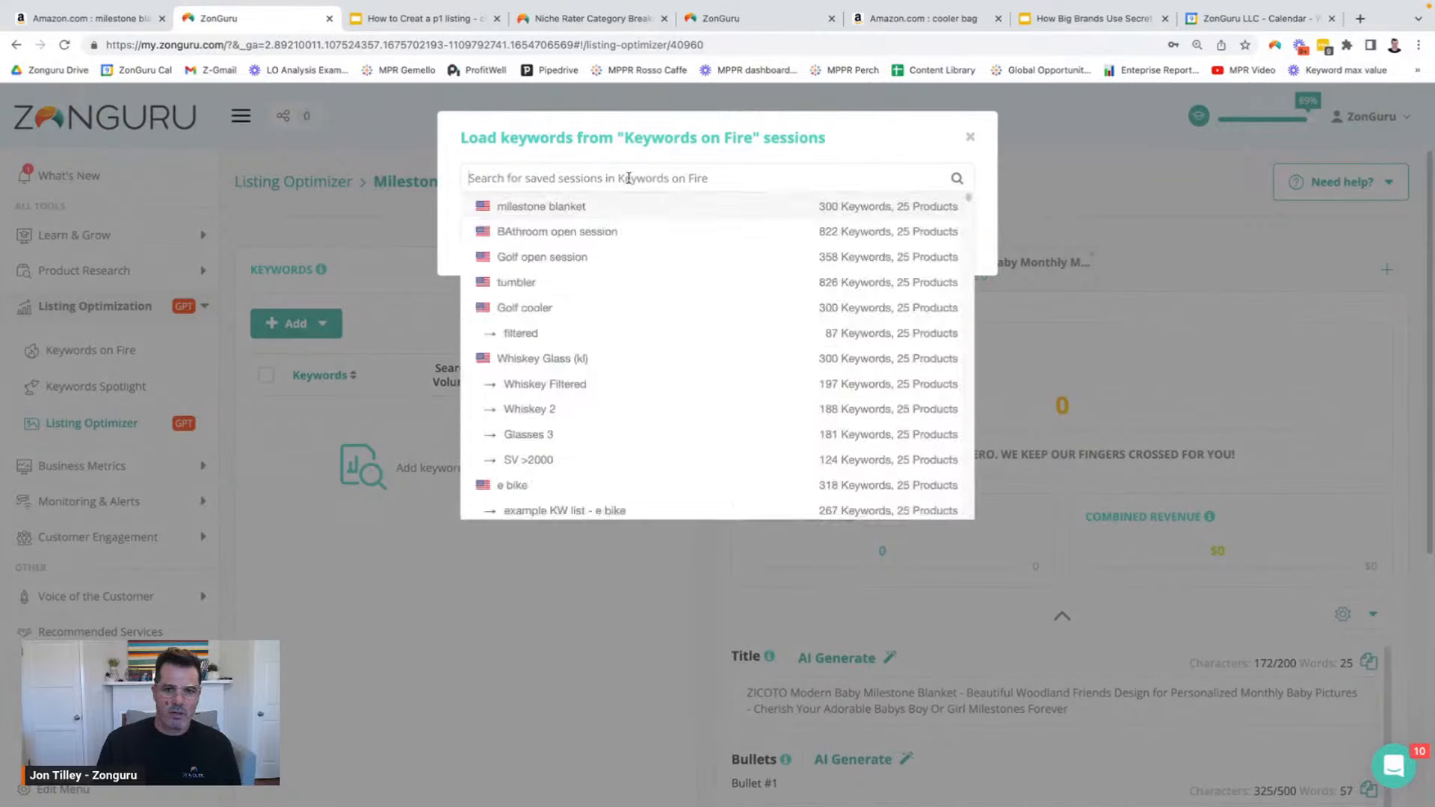
pyautogui.click(596, 207)
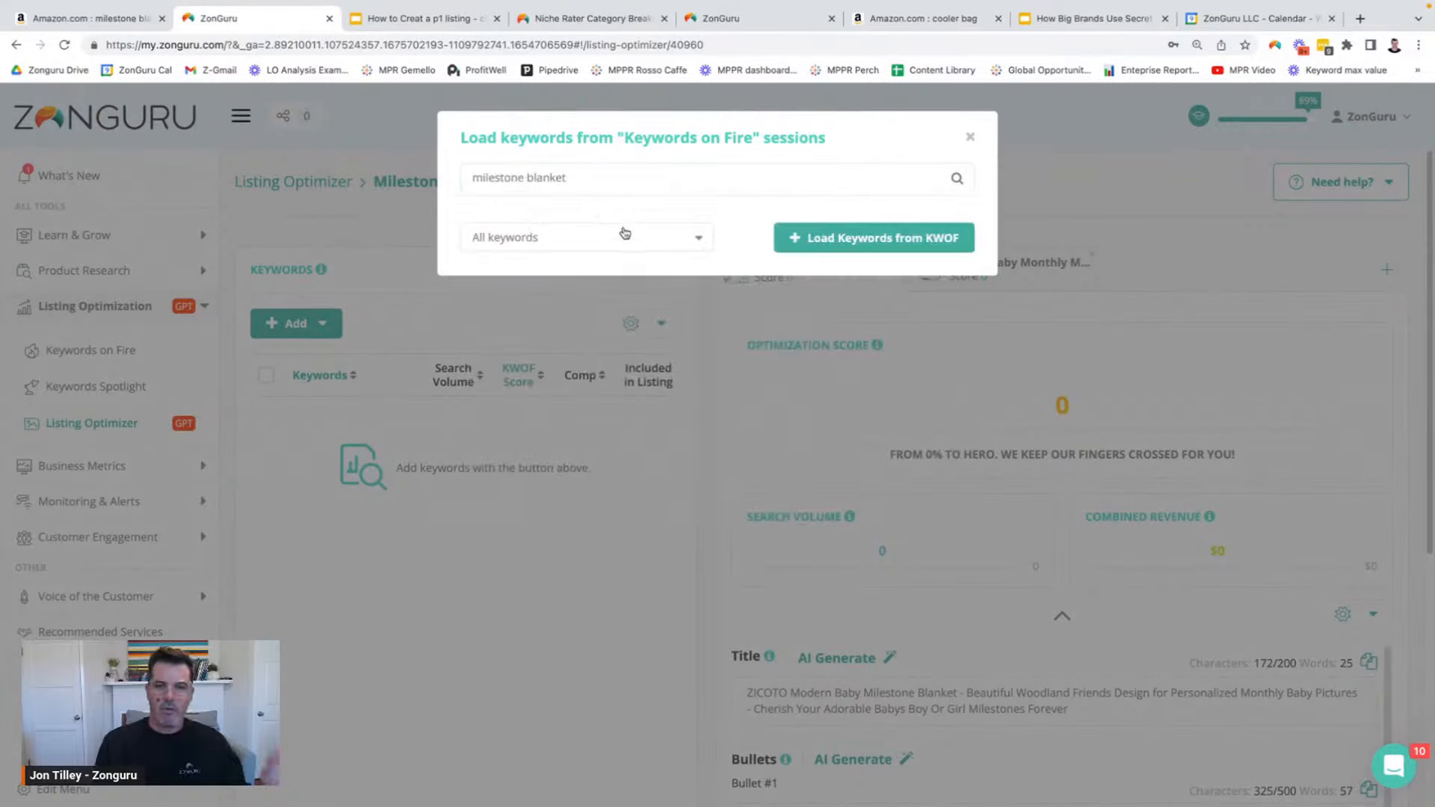
pyautogui.click(829, 237)
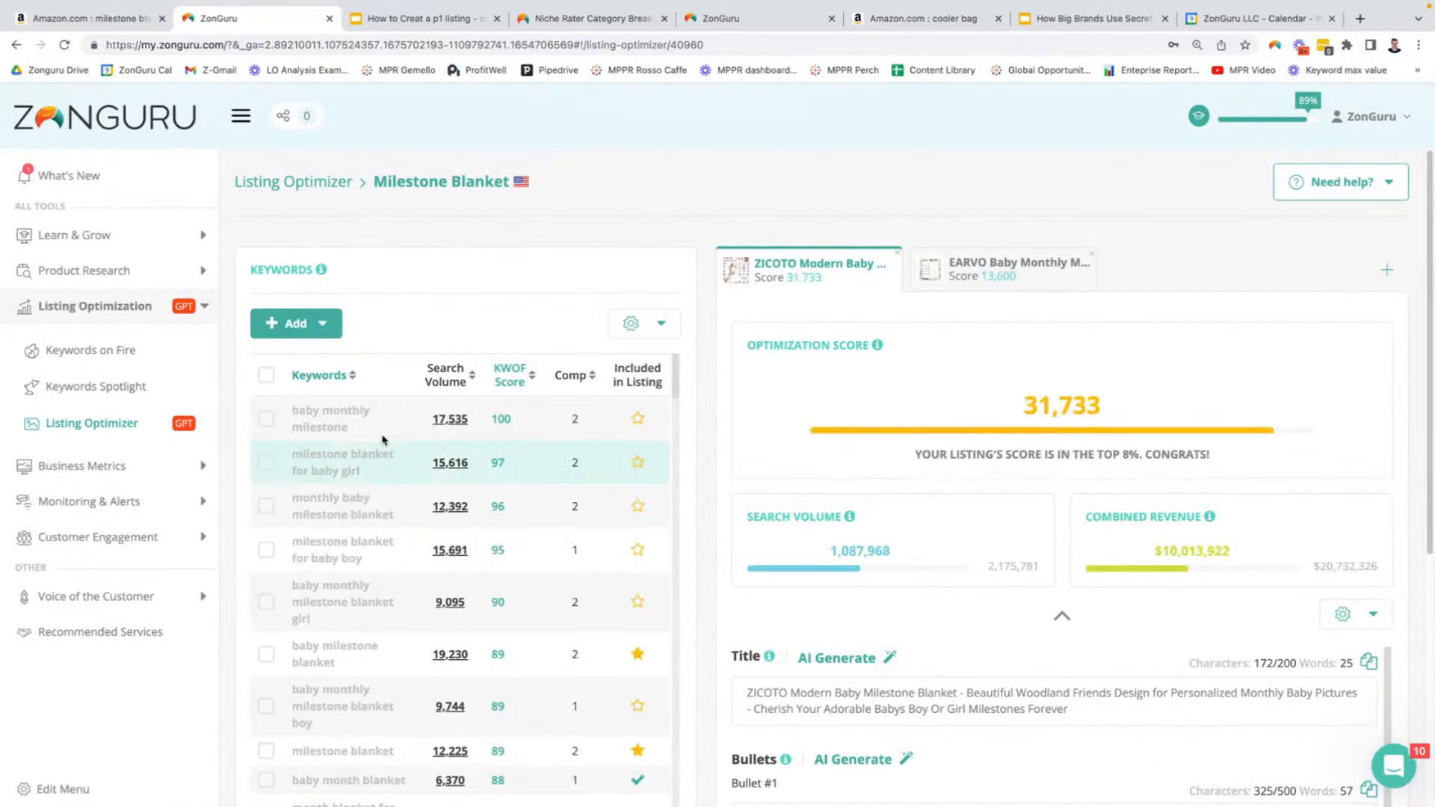
# Step: View the search volume history of "baby monthly milestone" and review which loaded keywords the ZICOTO listing includes
pyautogui.click(451, 420)
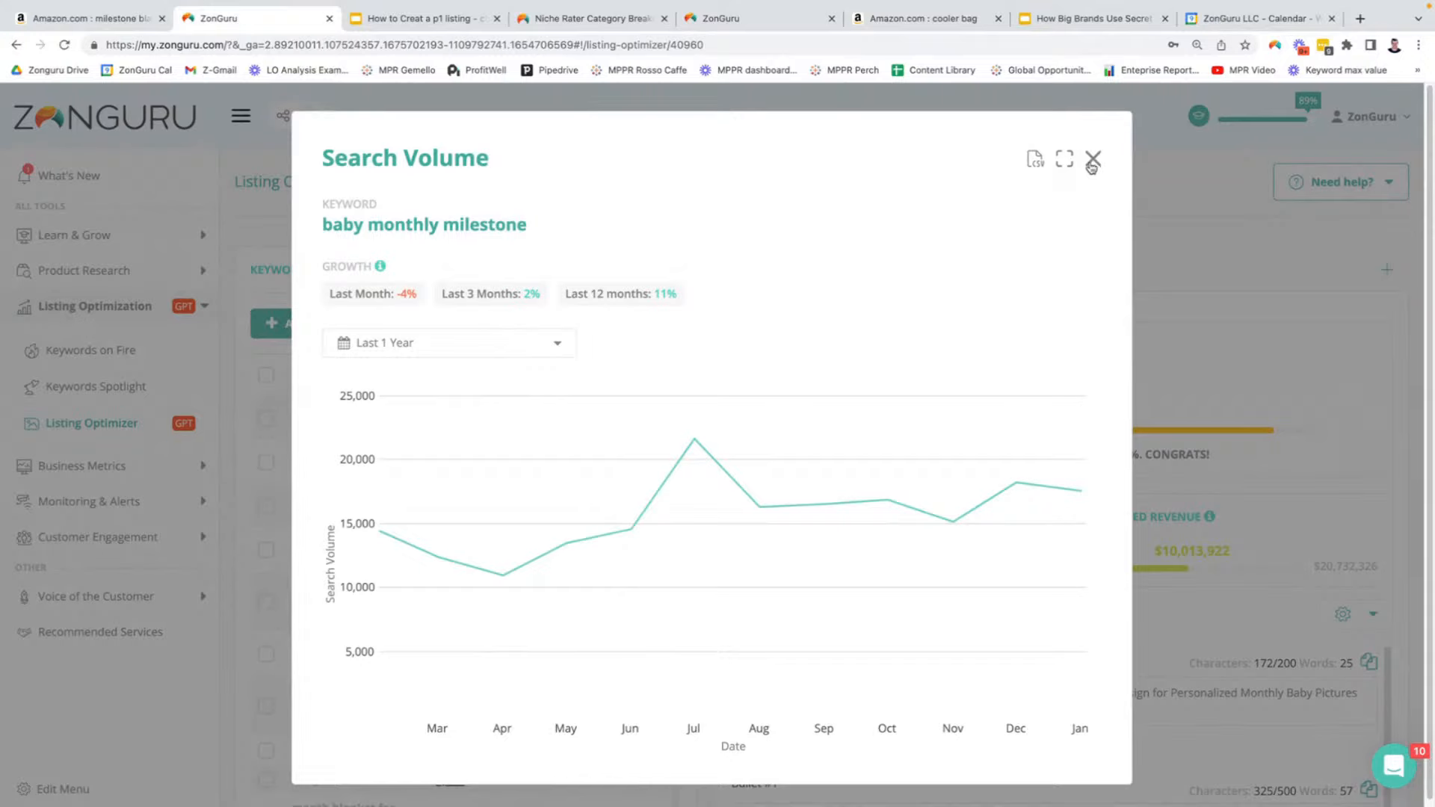
pyautogui.click(1092, 160)
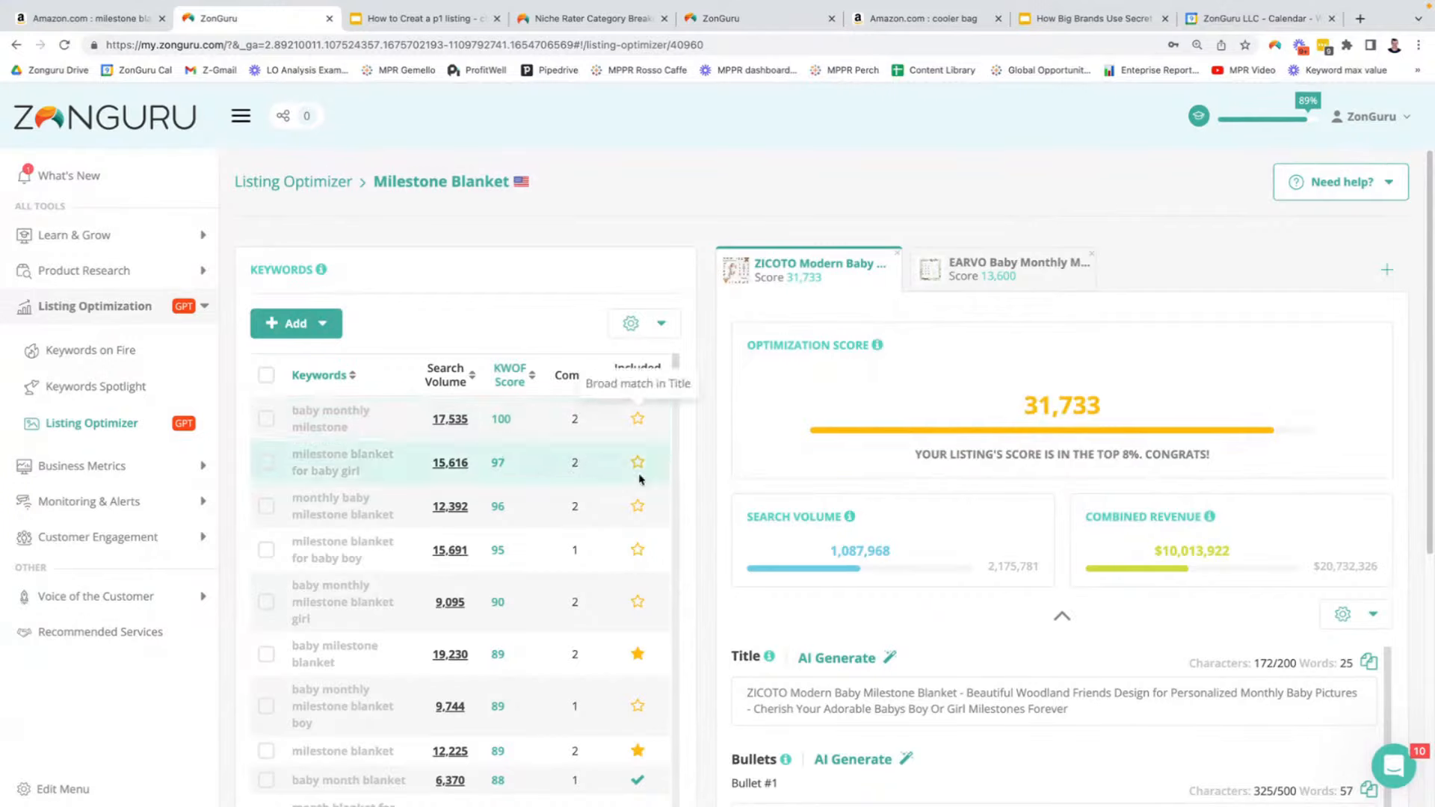
pyautogui.scroll(-1, 640, 644)
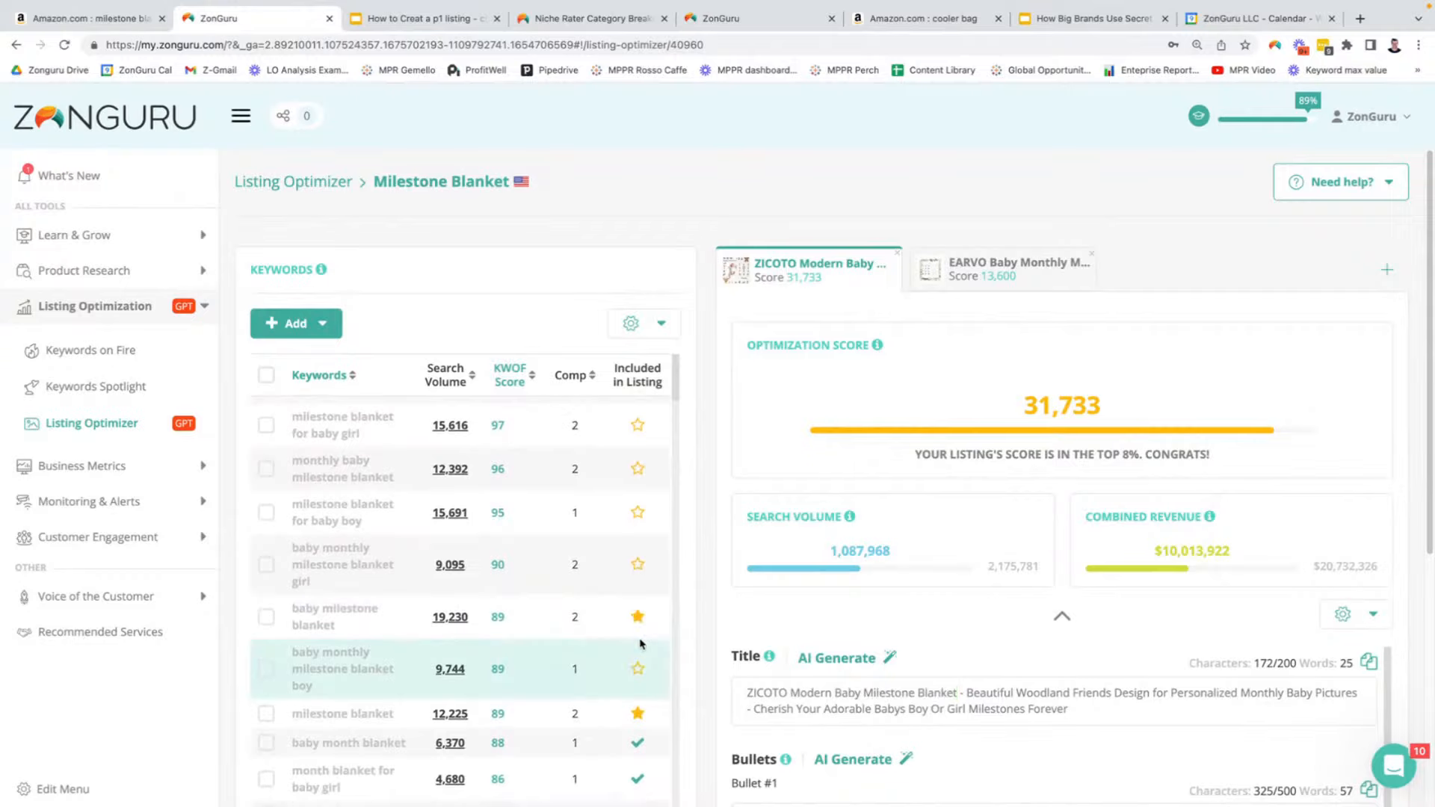
pyautogui.scroll(1, 639, 647)
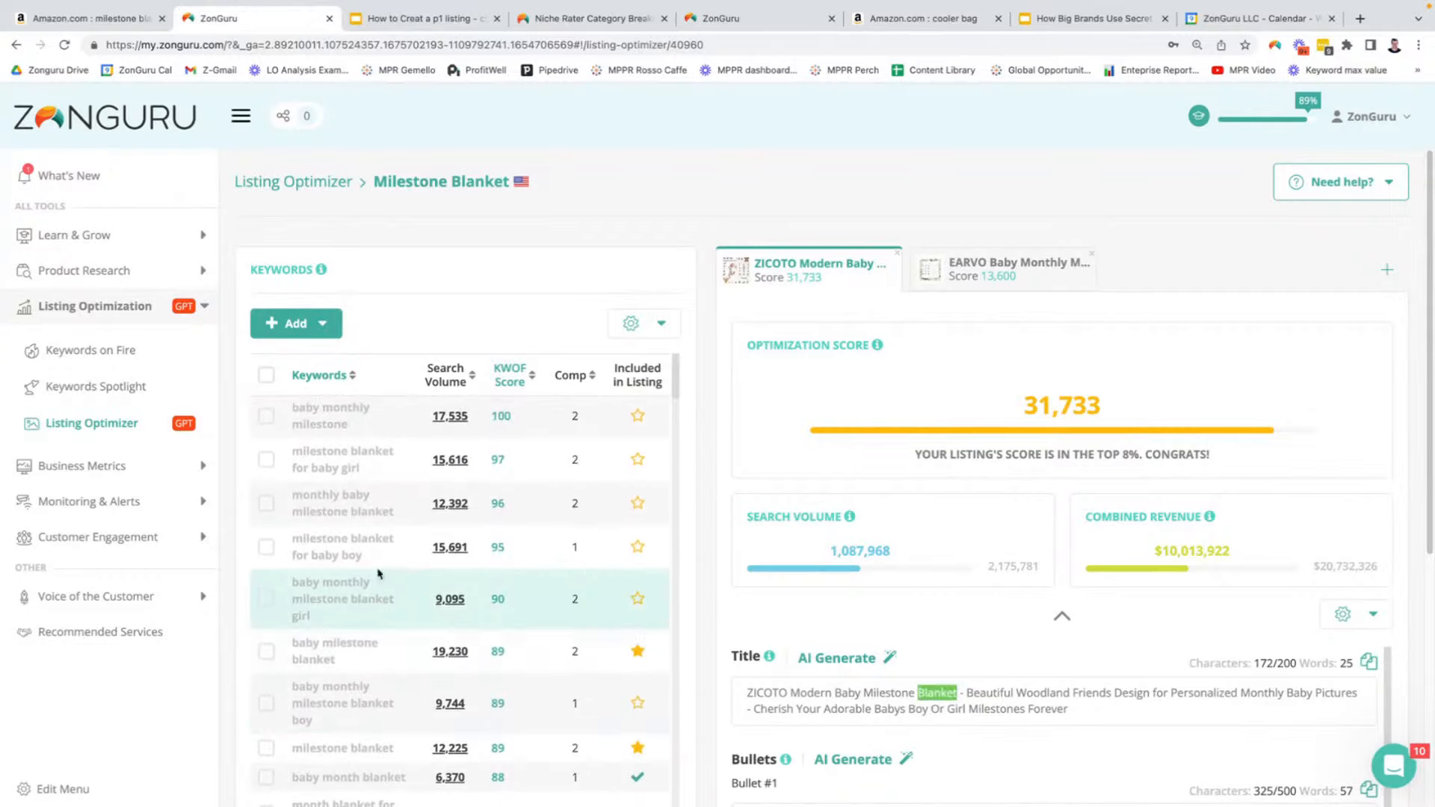
pyautogui.scroll(-4, 381, 572)
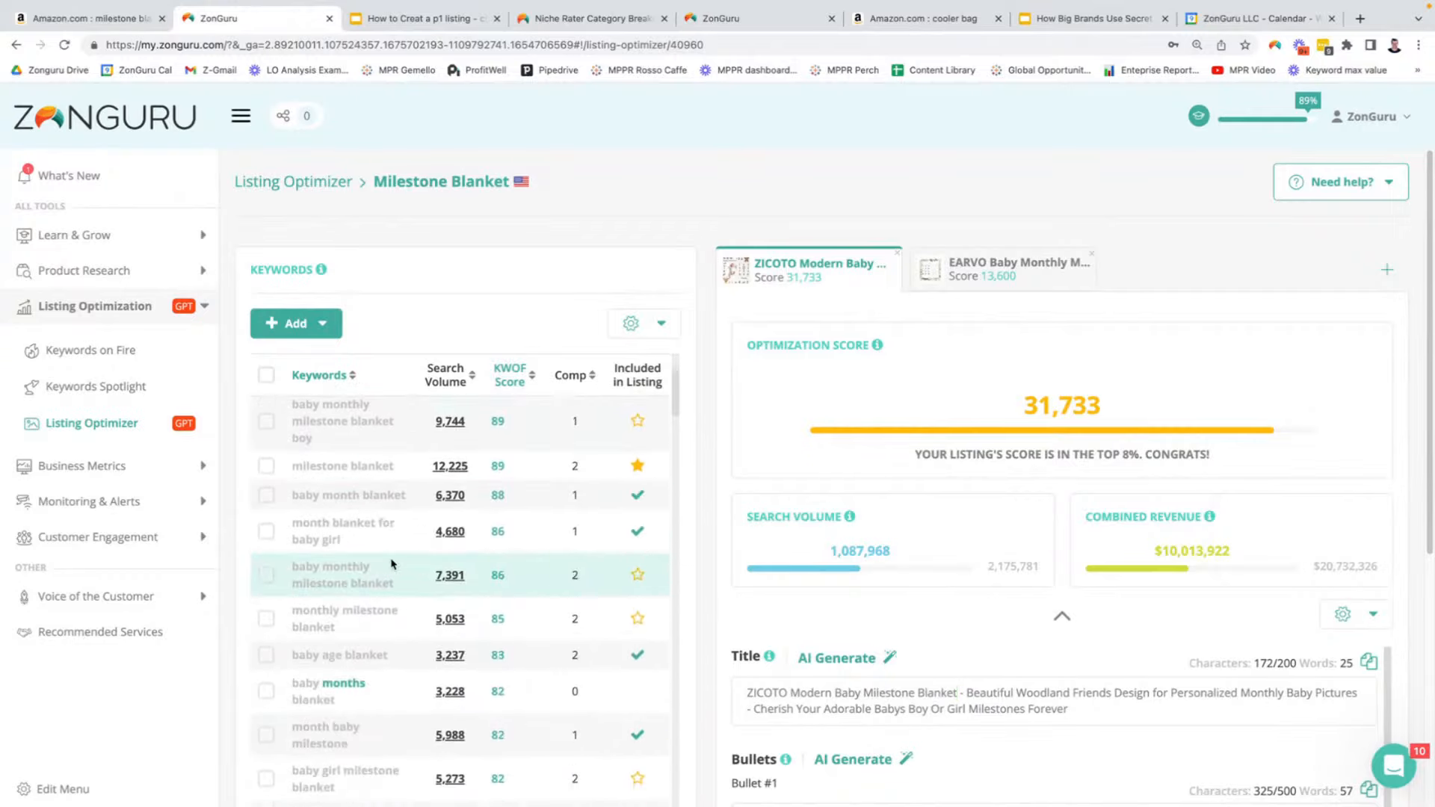
pyautogui.scroll(-3, 390, 566)
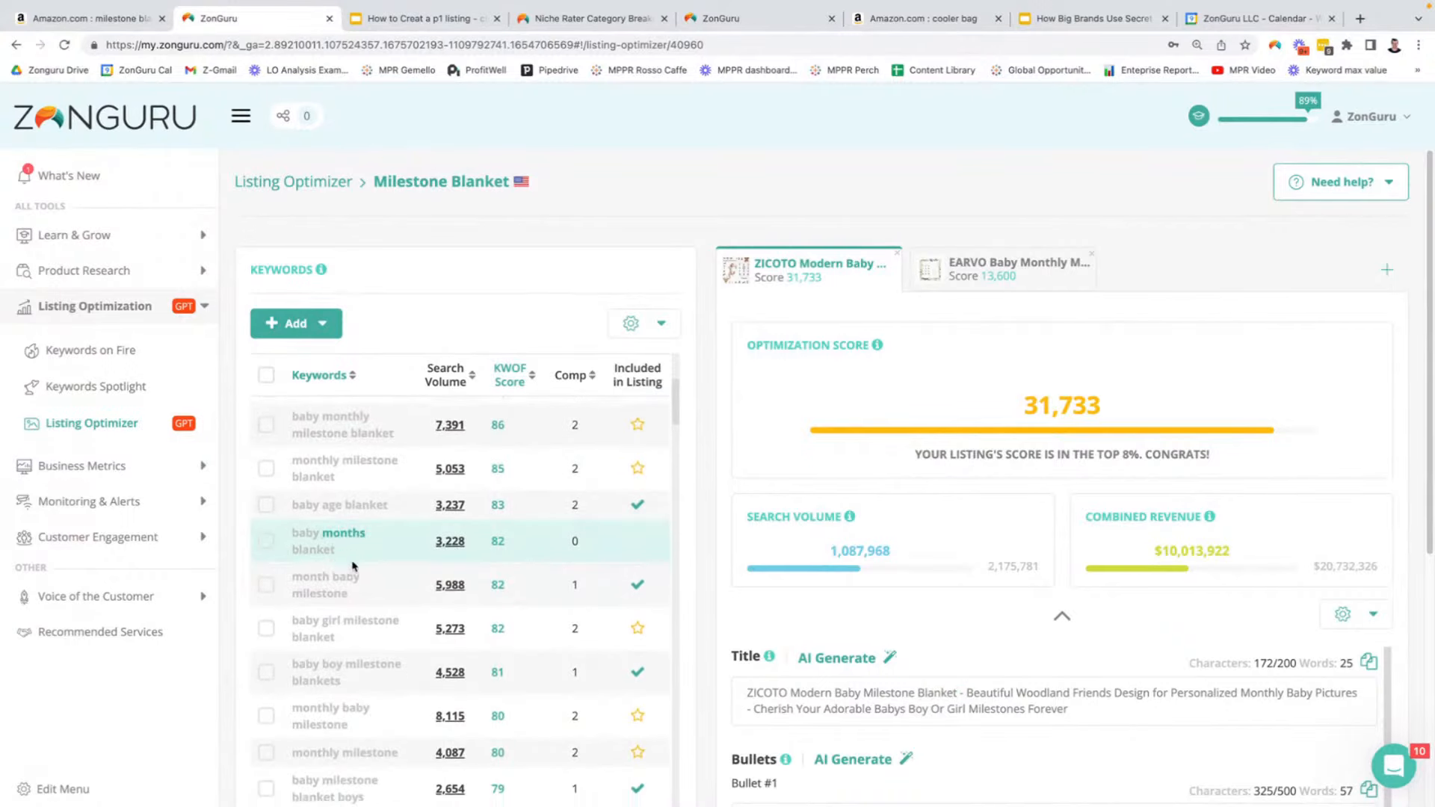
pyautogui.scroll(-8, 353, 566)
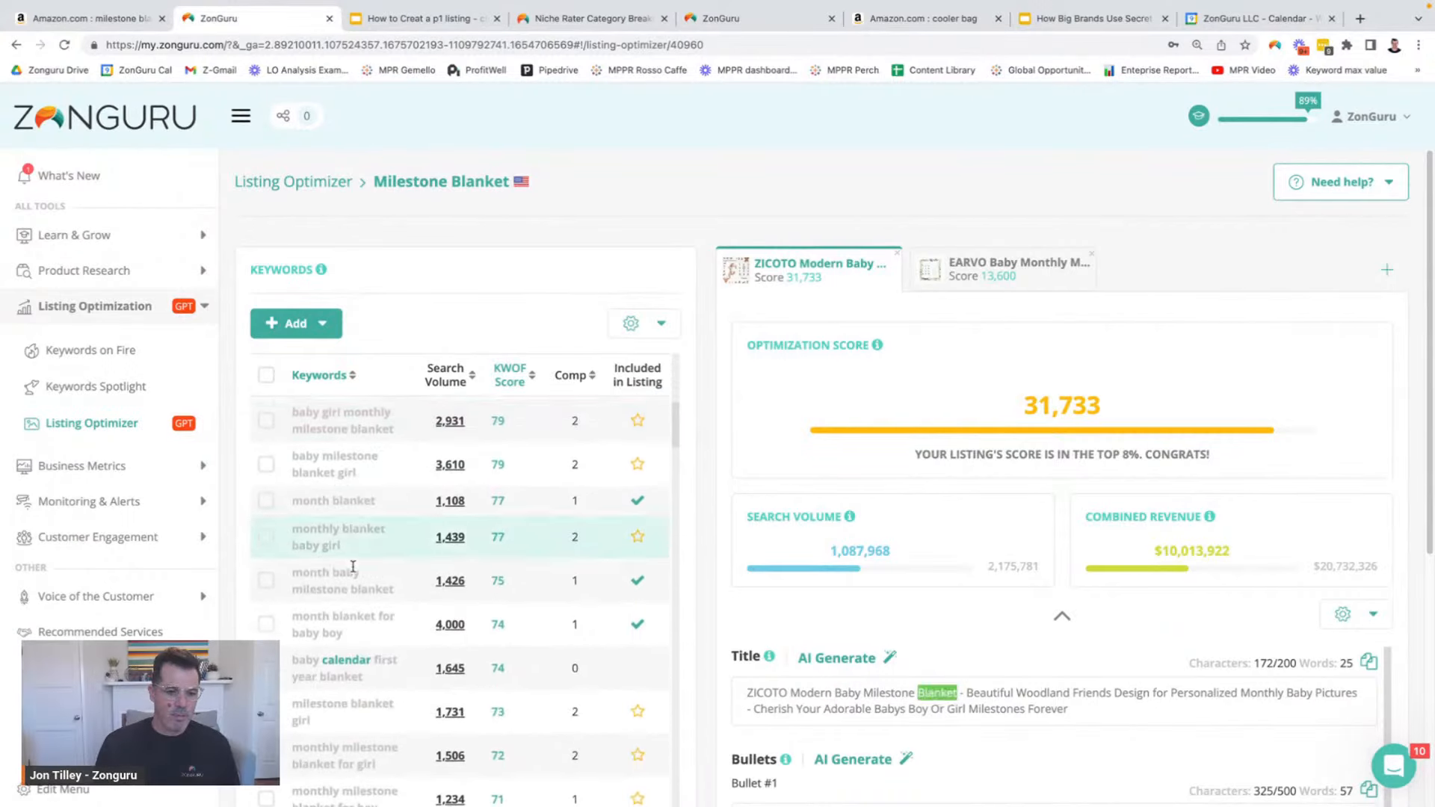
# Step: Check which lower-ranked keywords in the list the ZICOTO listing includes, and view the EARVO listing's score for comparison
pyautogui.scroll(-7, 356, 568)
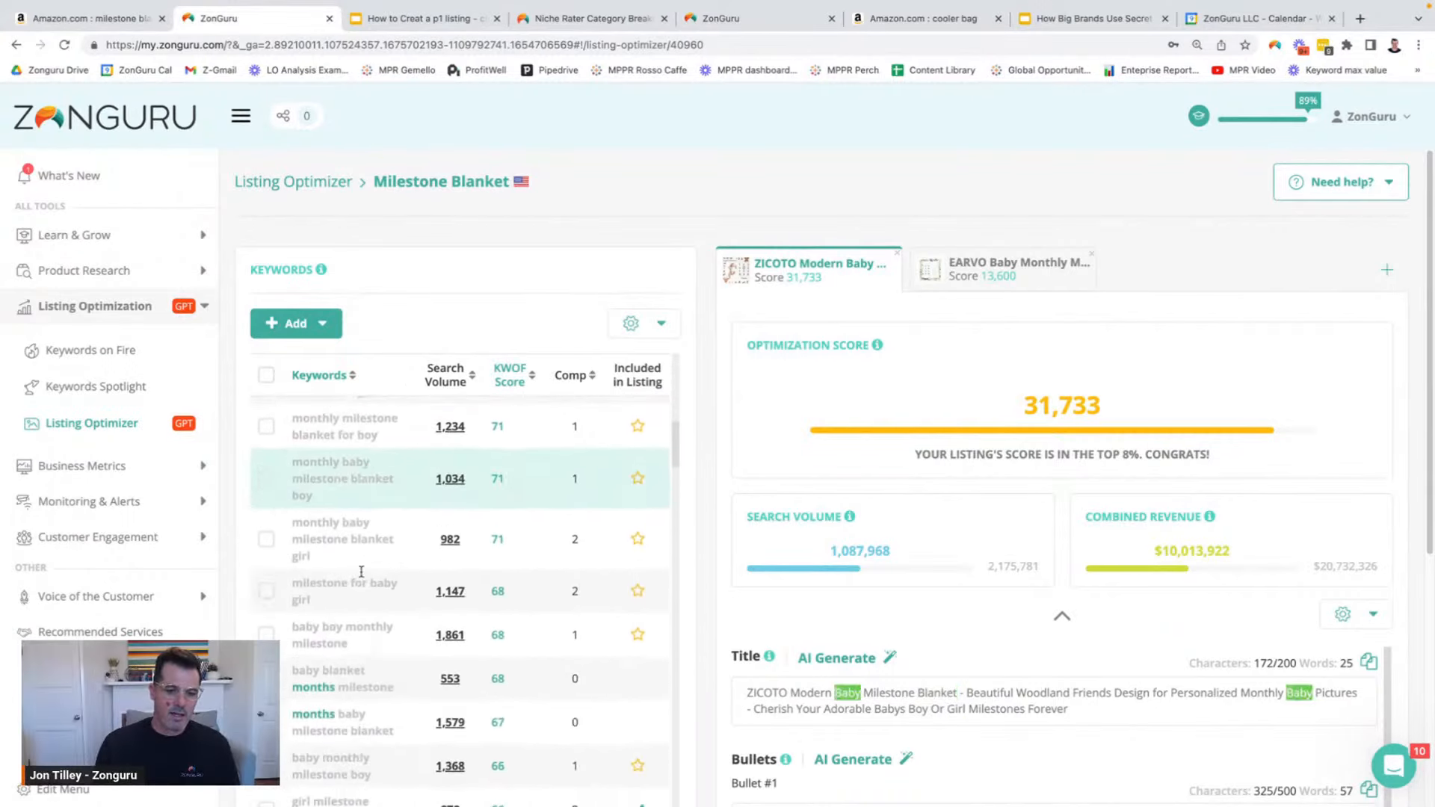
pyautogui.scroll(-4, 361, 572)
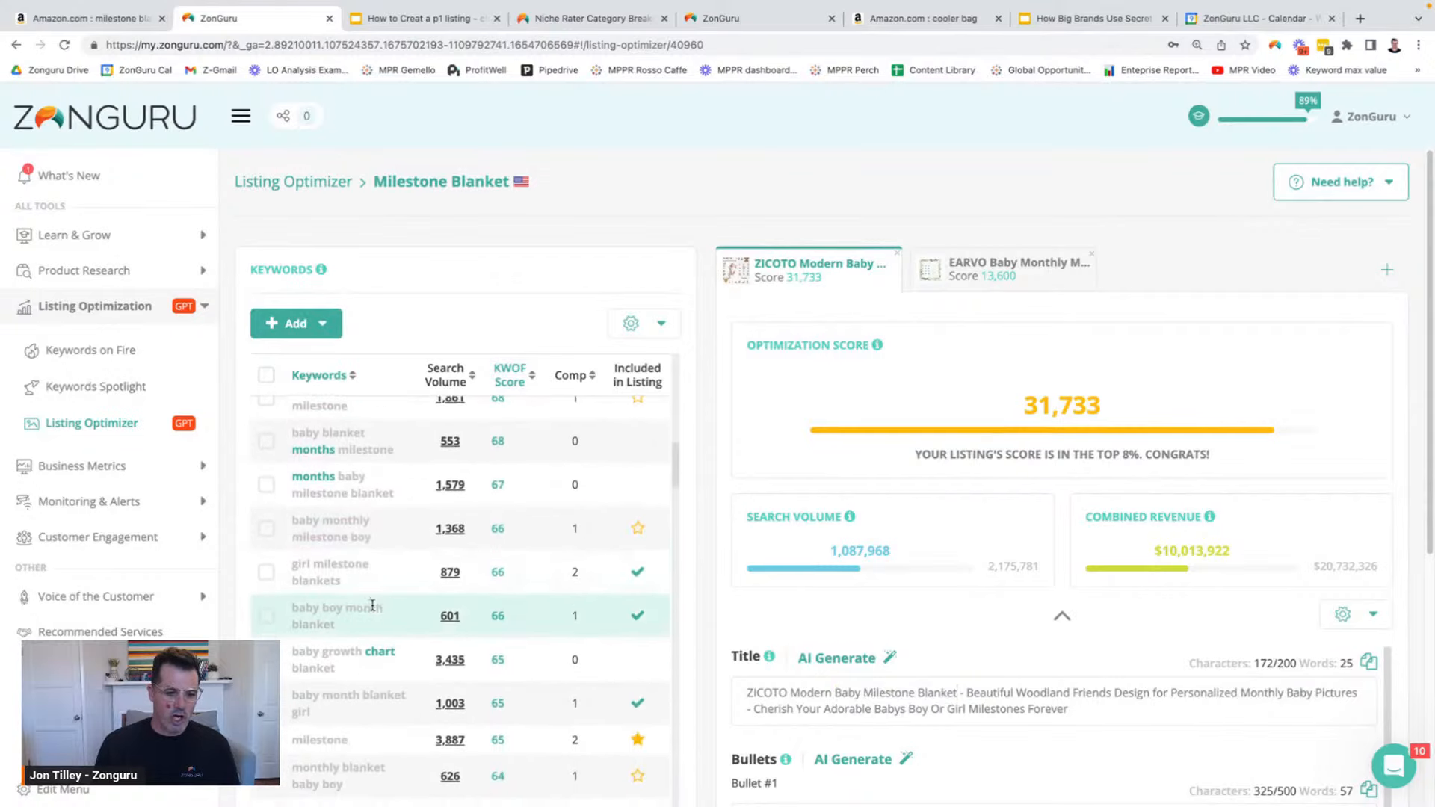
pyautogui.scroll(15, 370, 594)
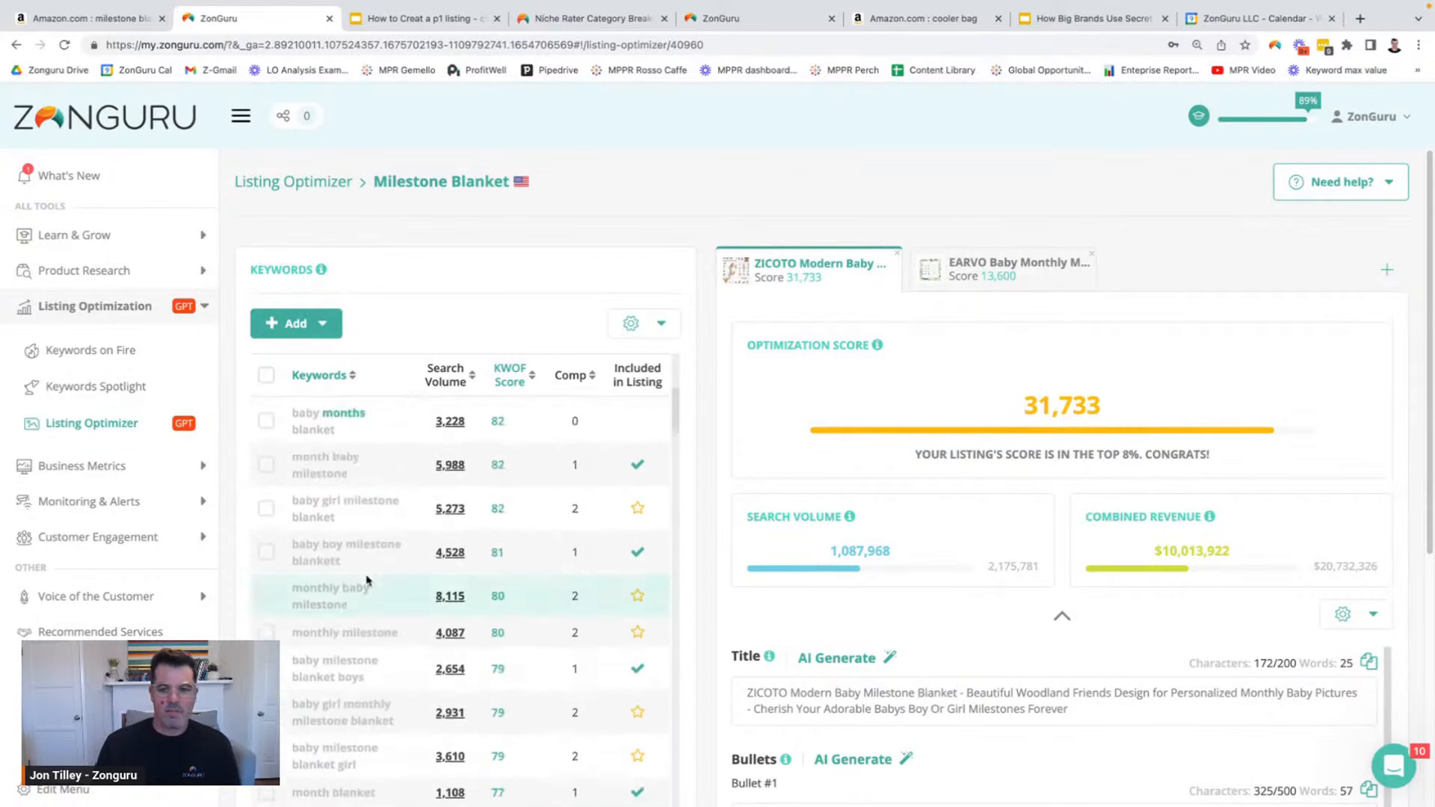
pyautogui.scroll(10, 367, 580)
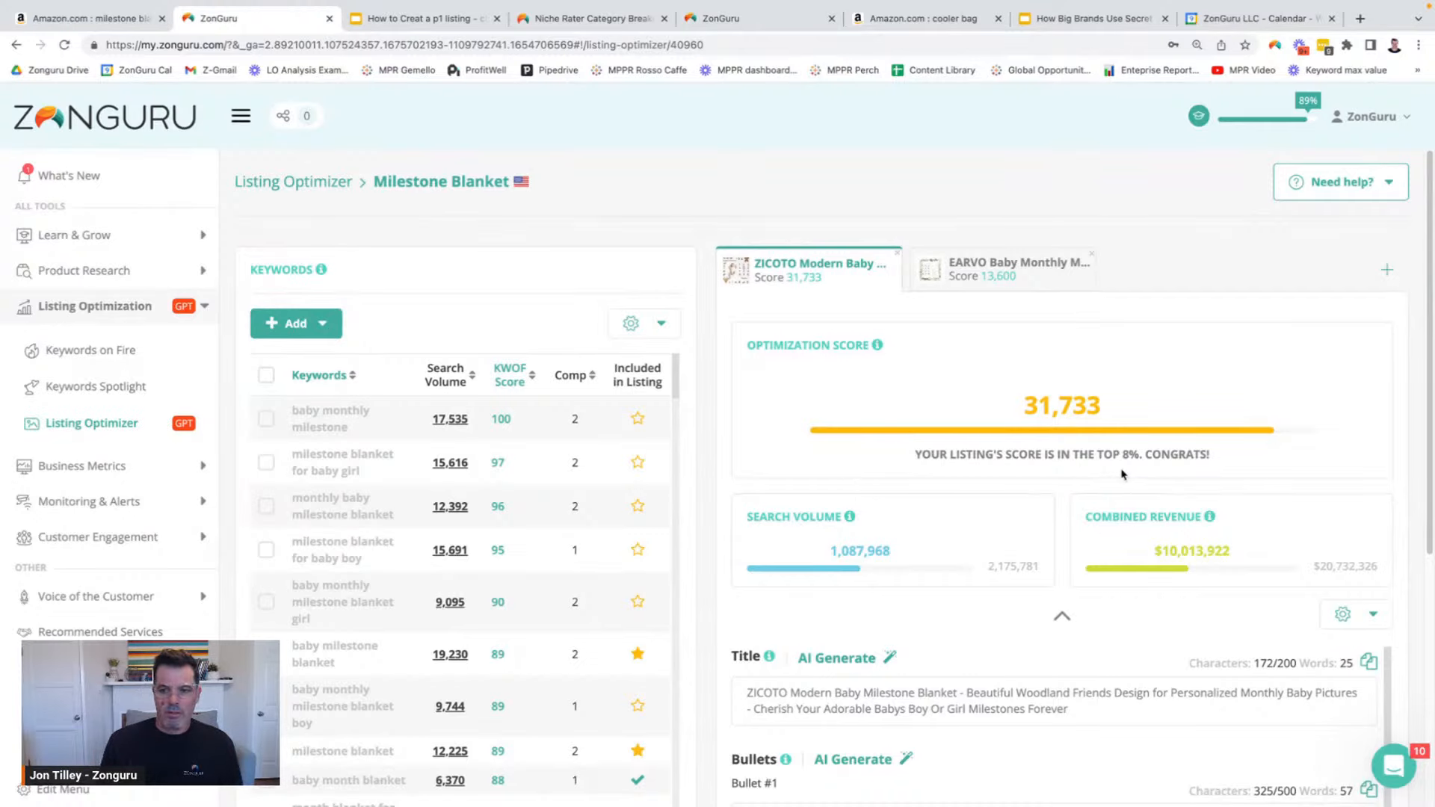
pyautogui.click(1036, 285)
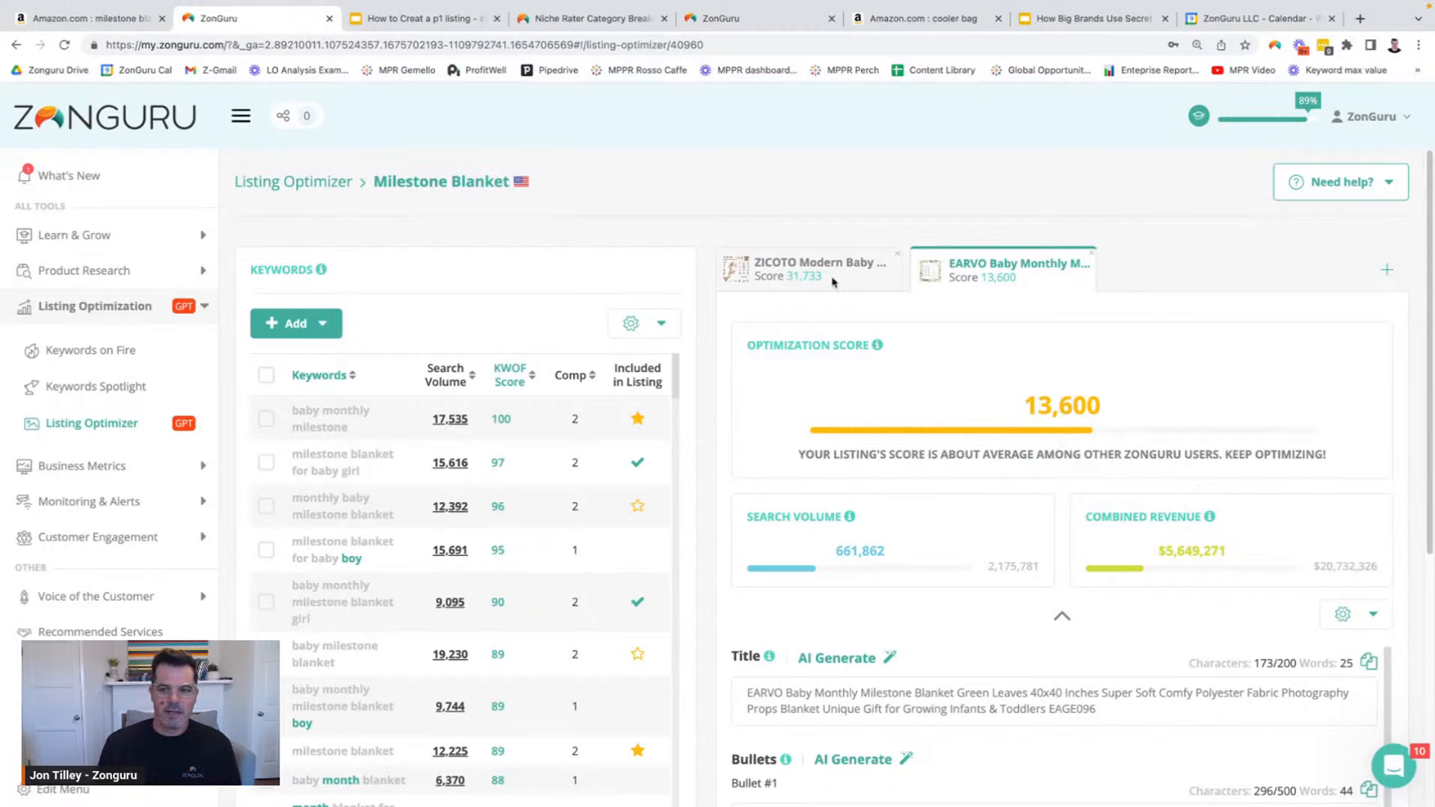
# Step: Add an AI Generated listing to the Milestone Blanket optimizer based on the loaded keywords
pyautogui.click(1388, 274)
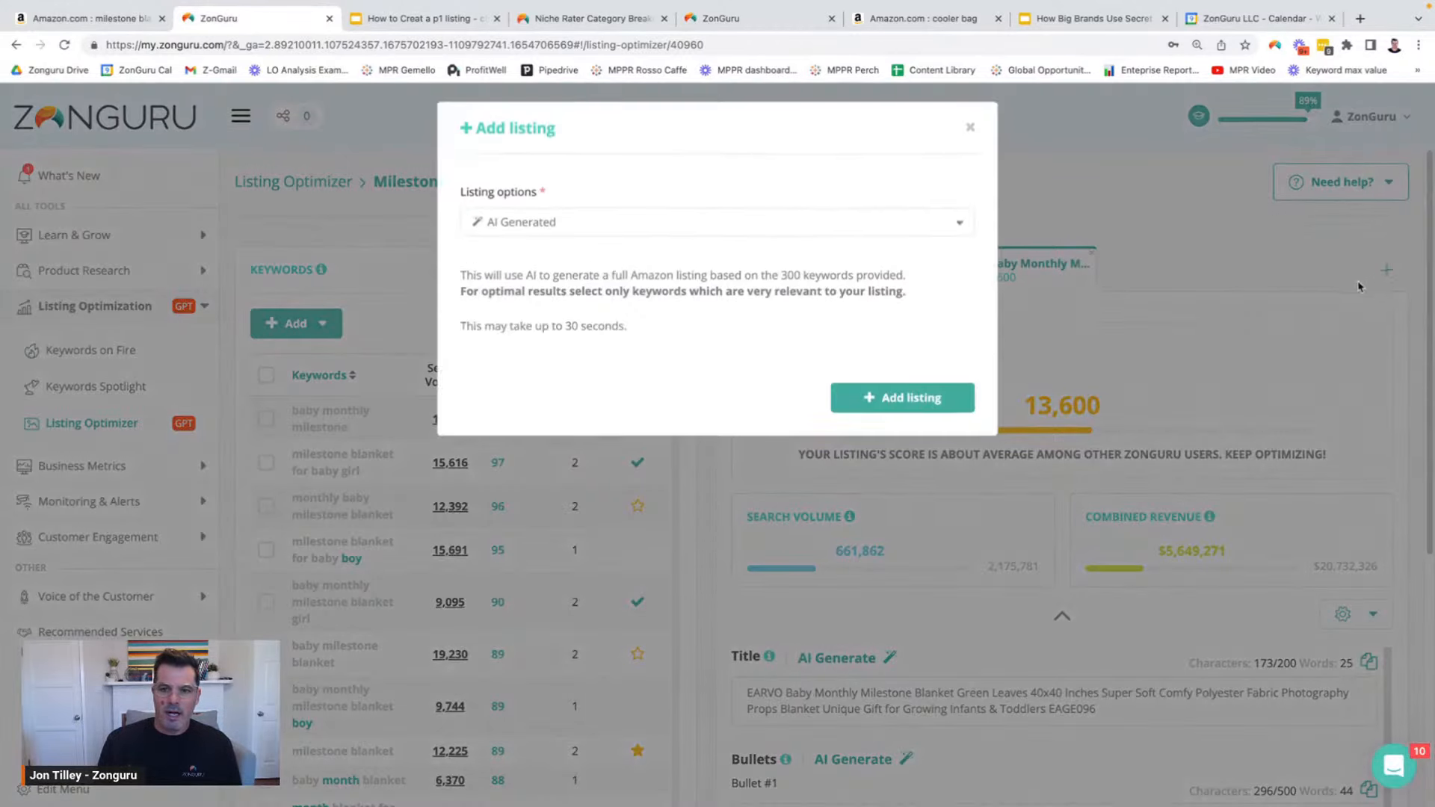
pyautogui.click(571, 241)
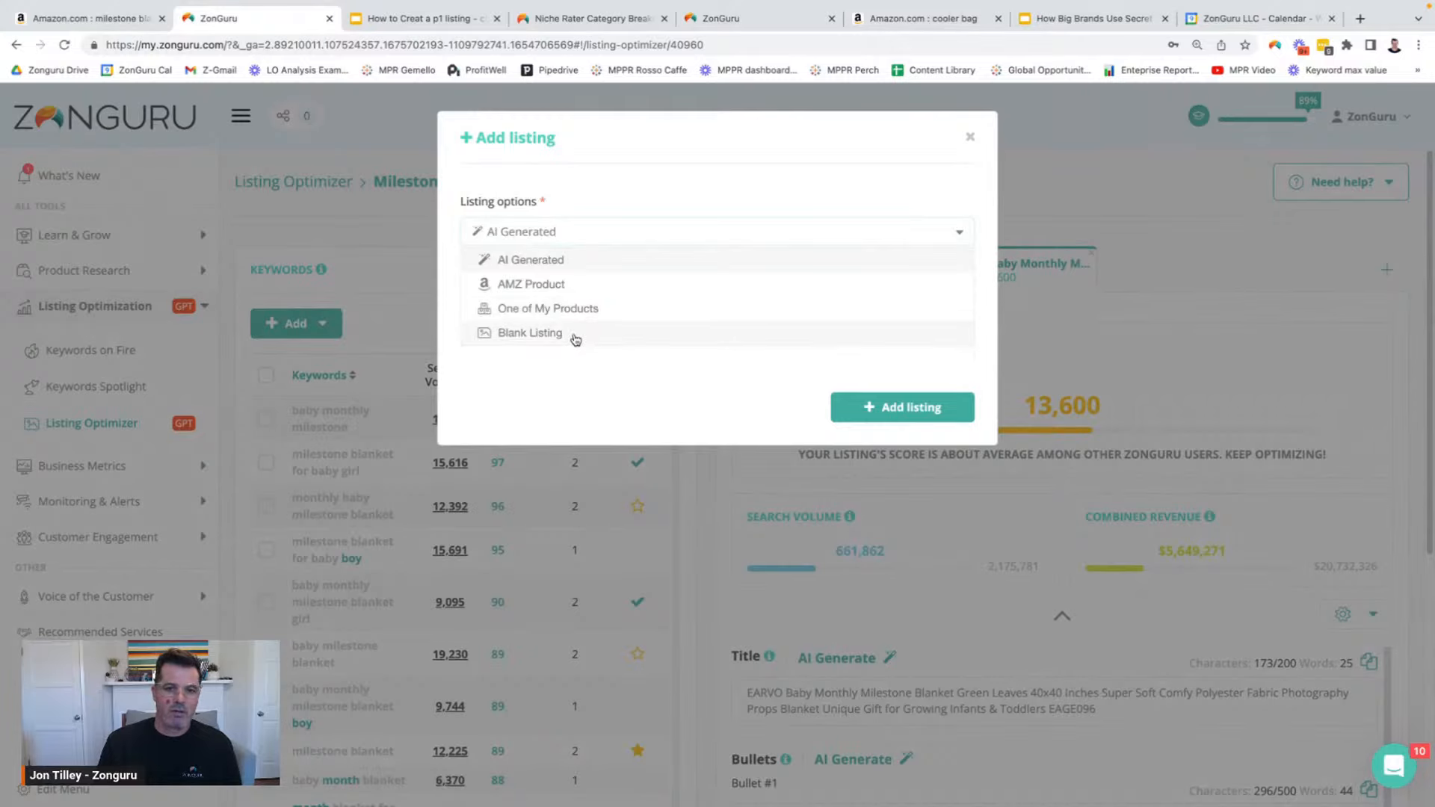
pyautogui.click(571, 260)
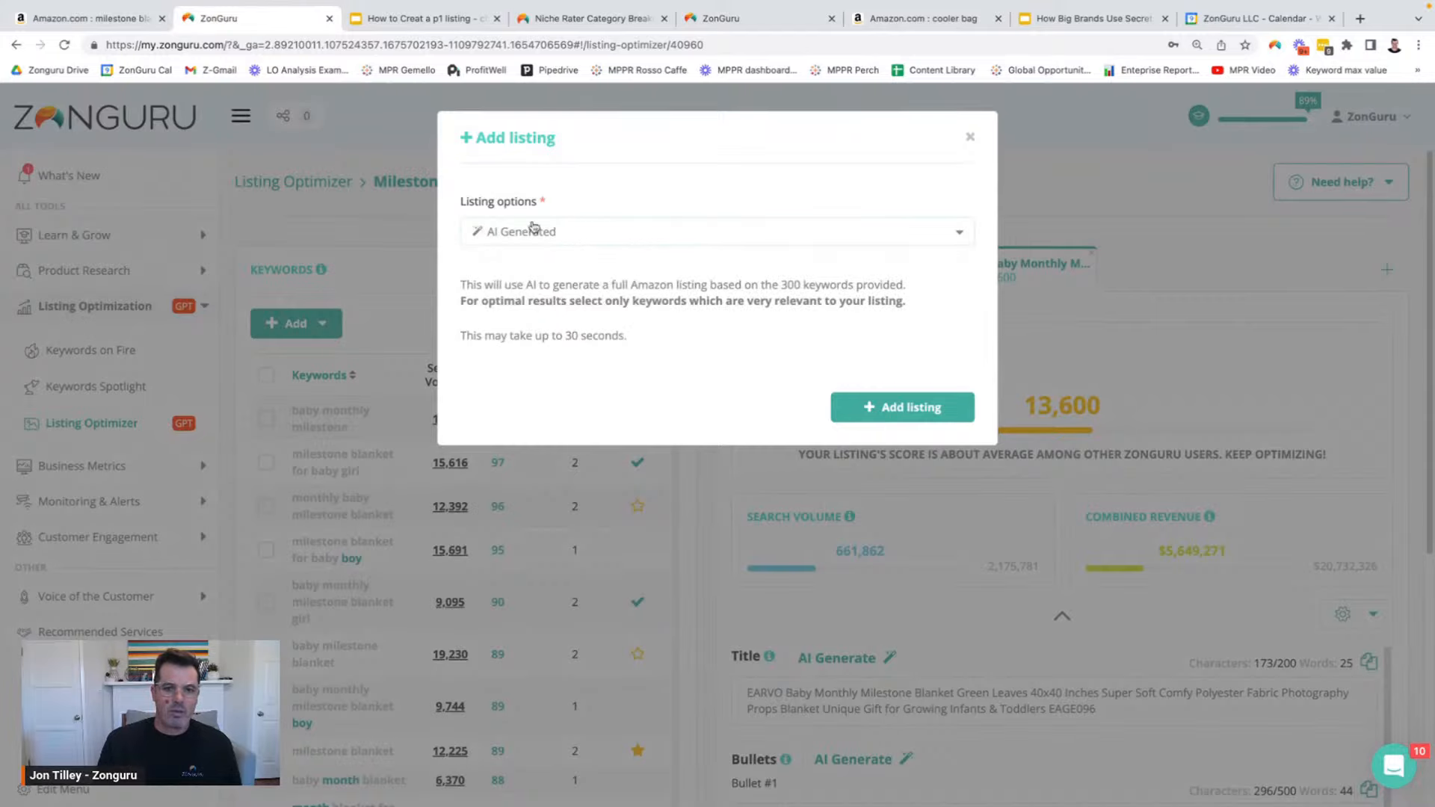
pyautogui.click(913, 415)
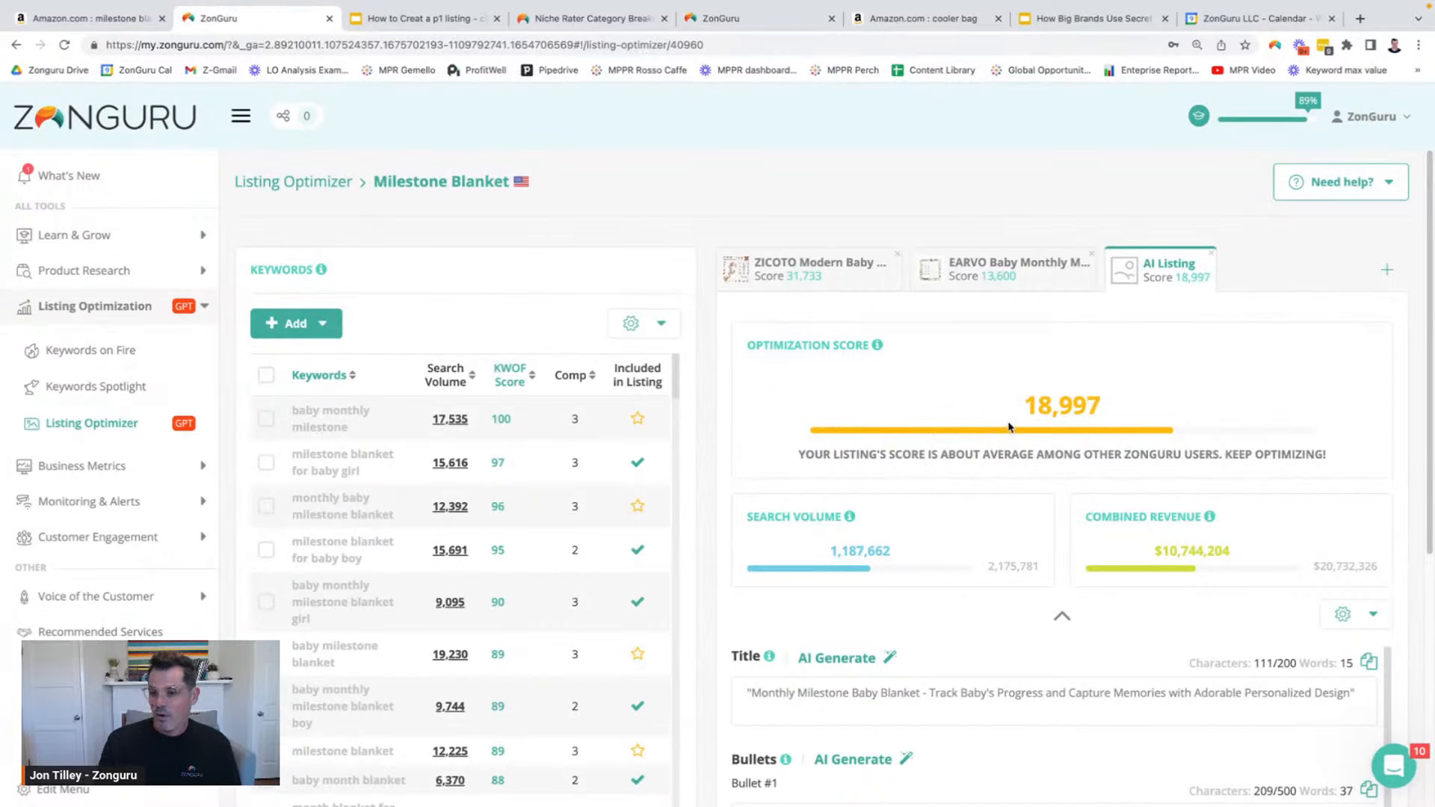
# Step: Review the AI listing's optimization score, title, five bullets, description and search terms
pyautogui.scroll(-1, 984, 322)
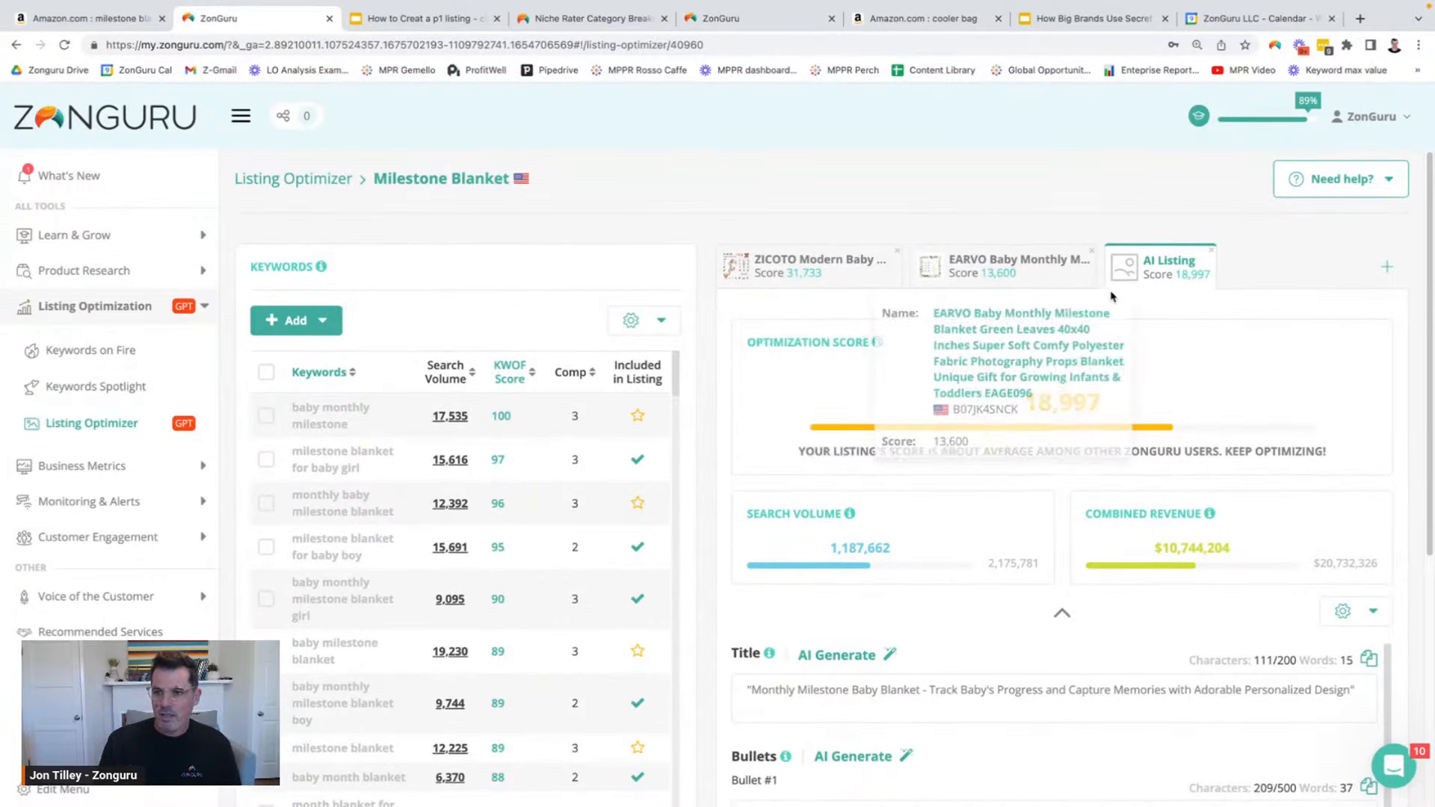
pyautogui.scroll(-2, 1071, 481)
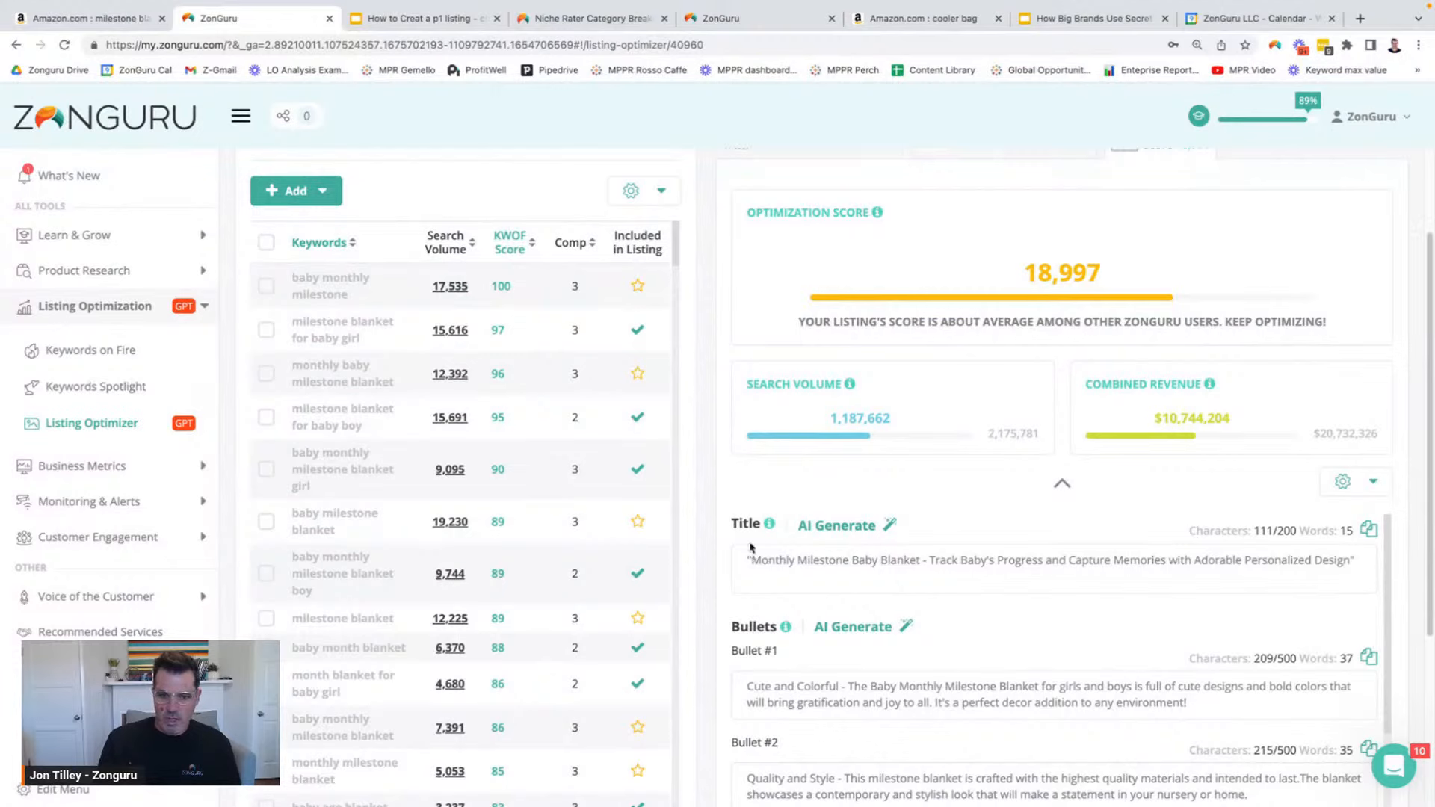
pyautogui.scroll(1, 632, 329)
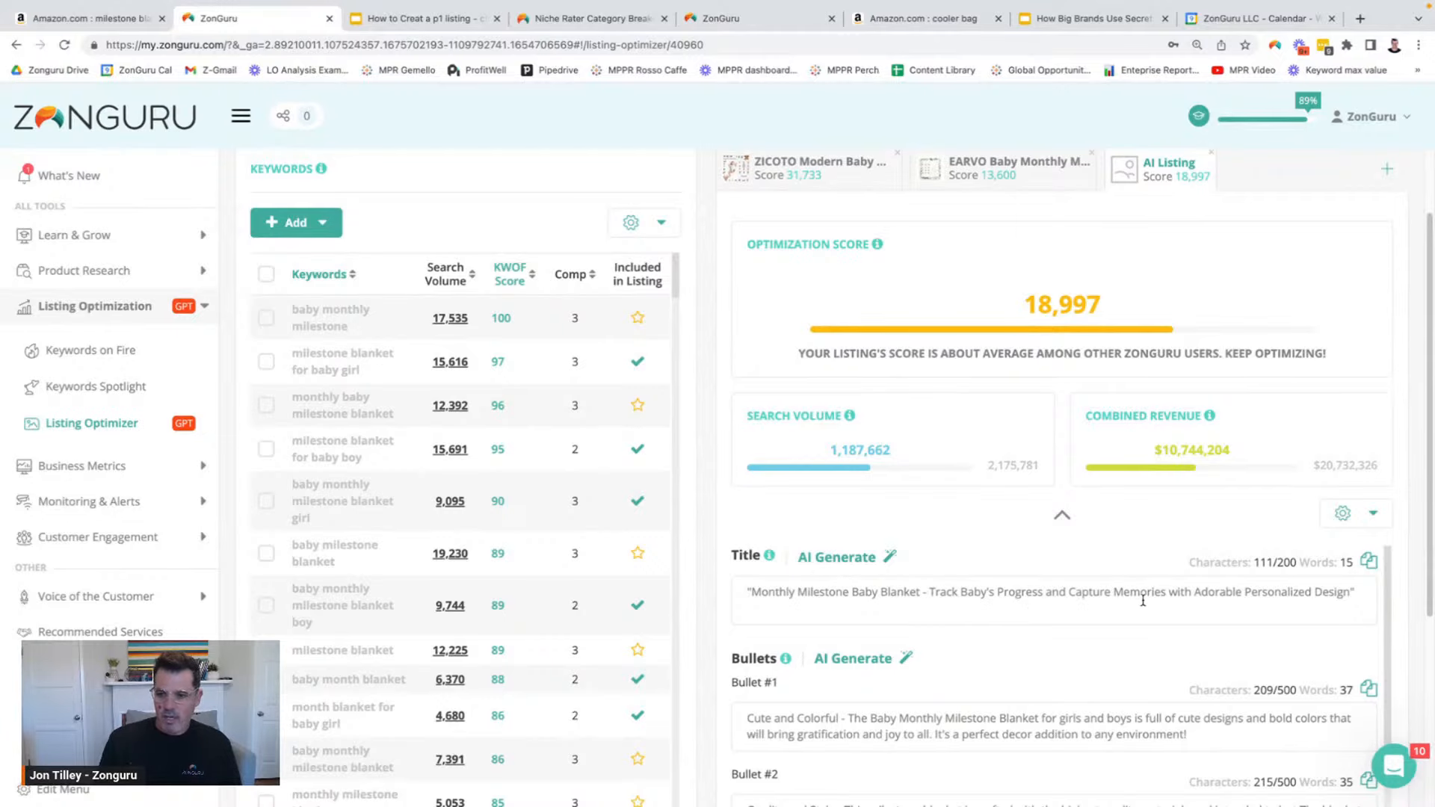
pyautogui.scroll(-1, 928, 655)
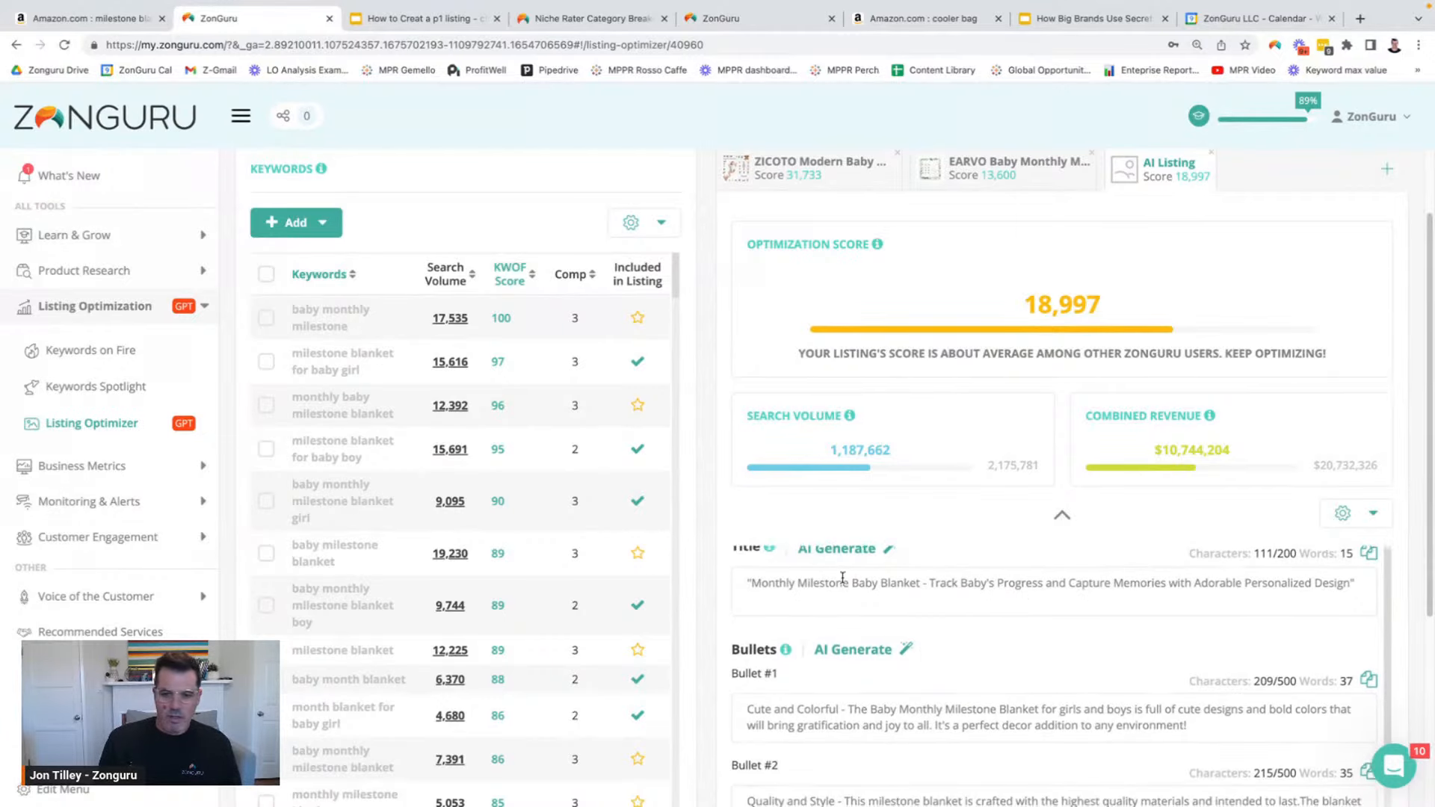
pyautogui.scroll(-2, 840, 613)
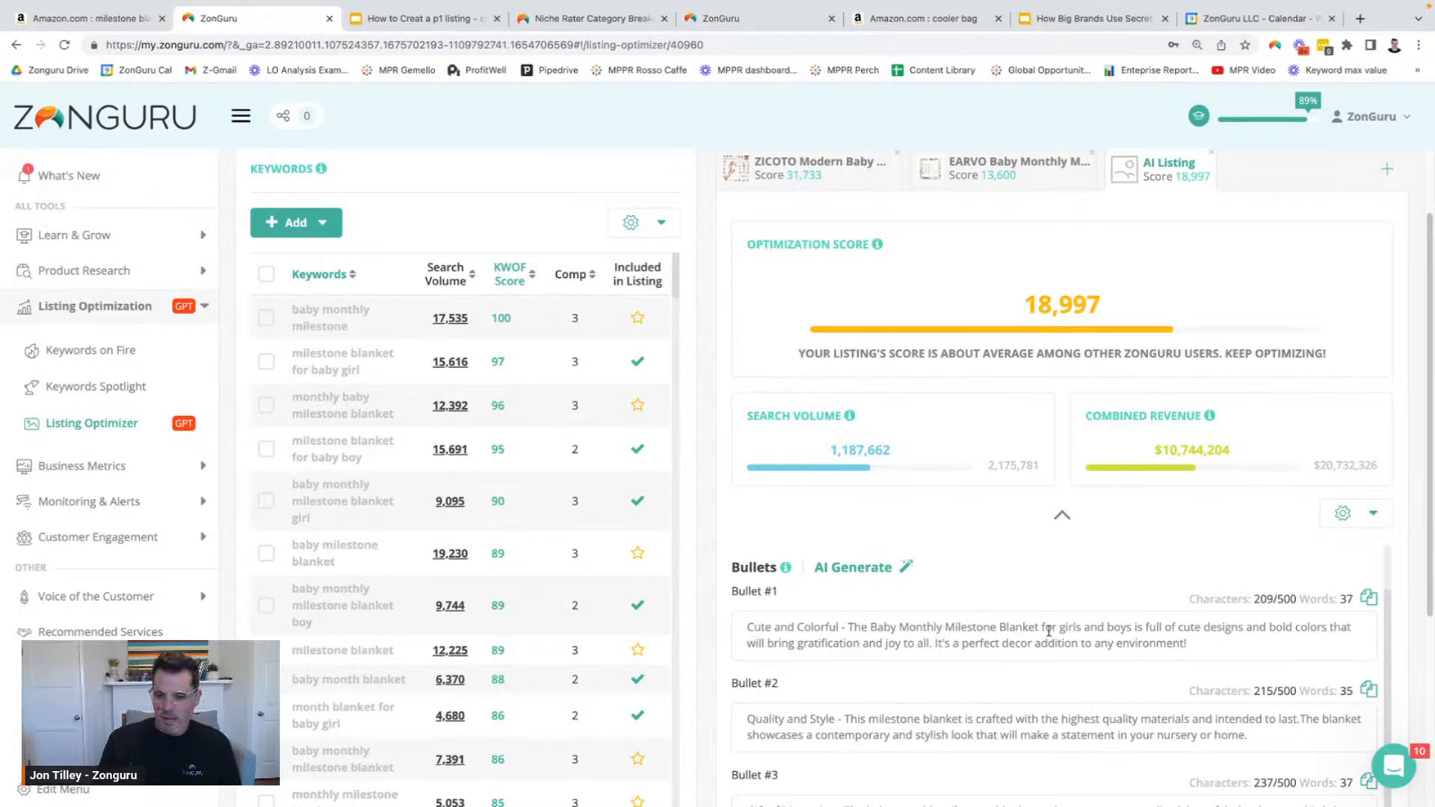
pyautogui.scroll(-3, 778, 636)
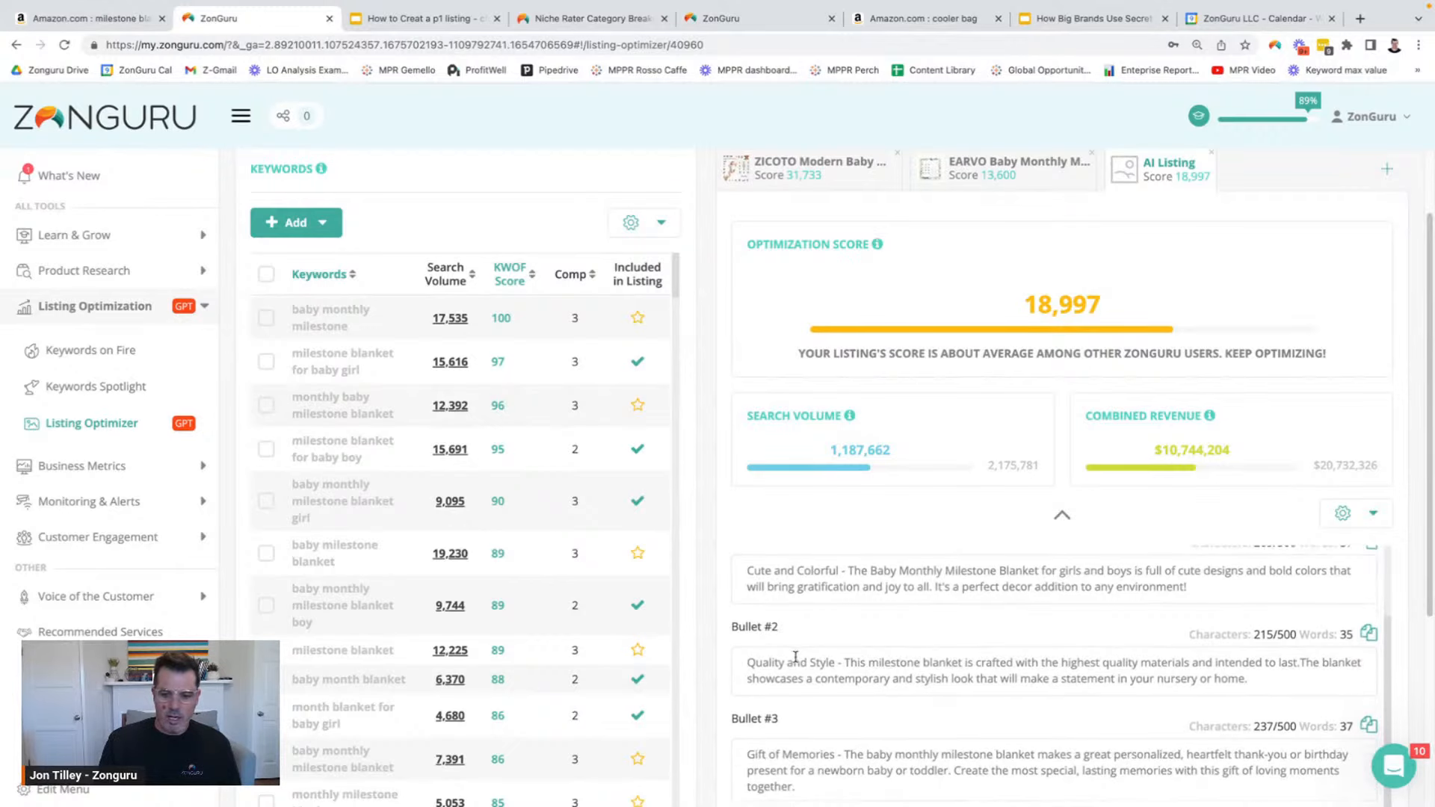
pyautogui.scroll(-3, 756, 702)
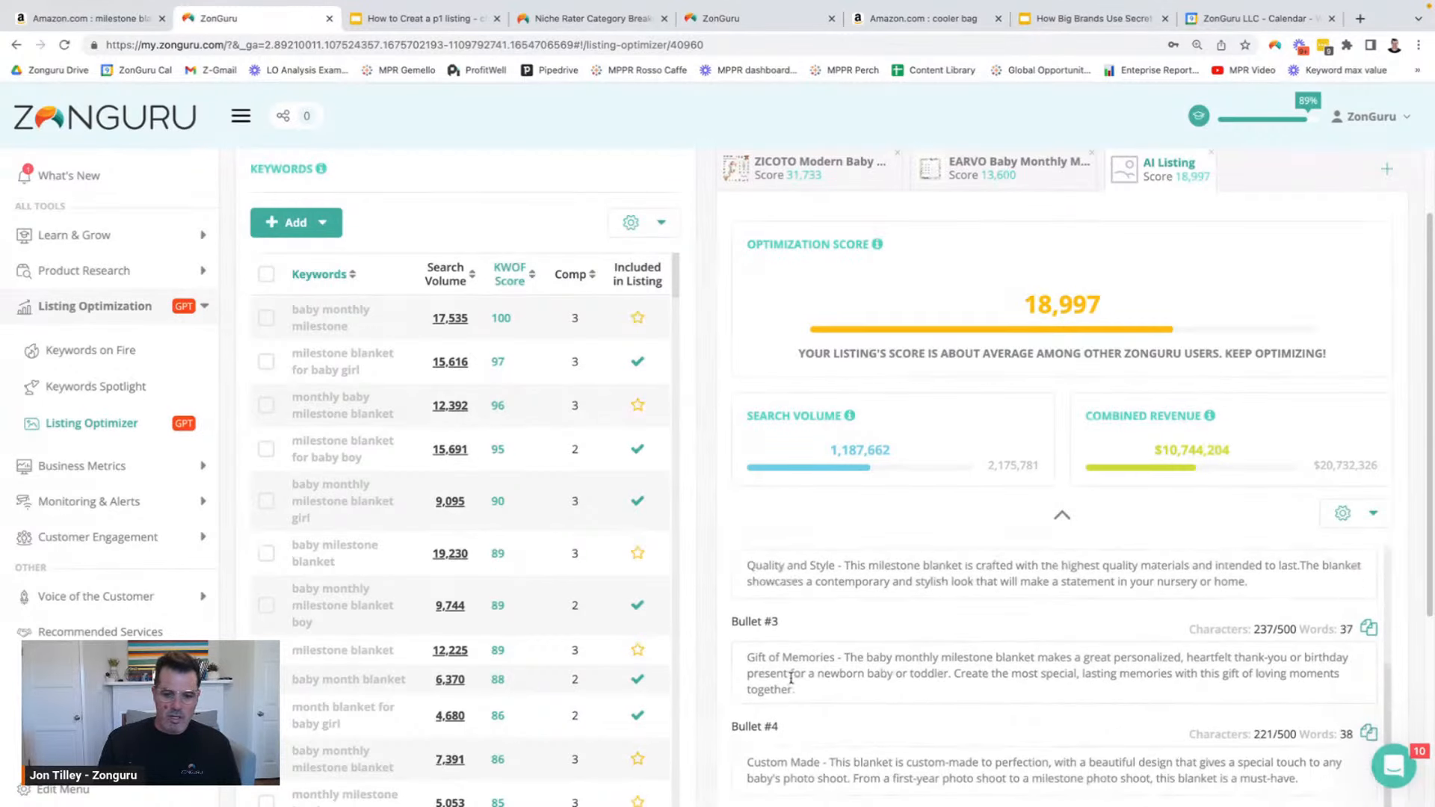
pyautogui.scroll(-3, 785, 673)
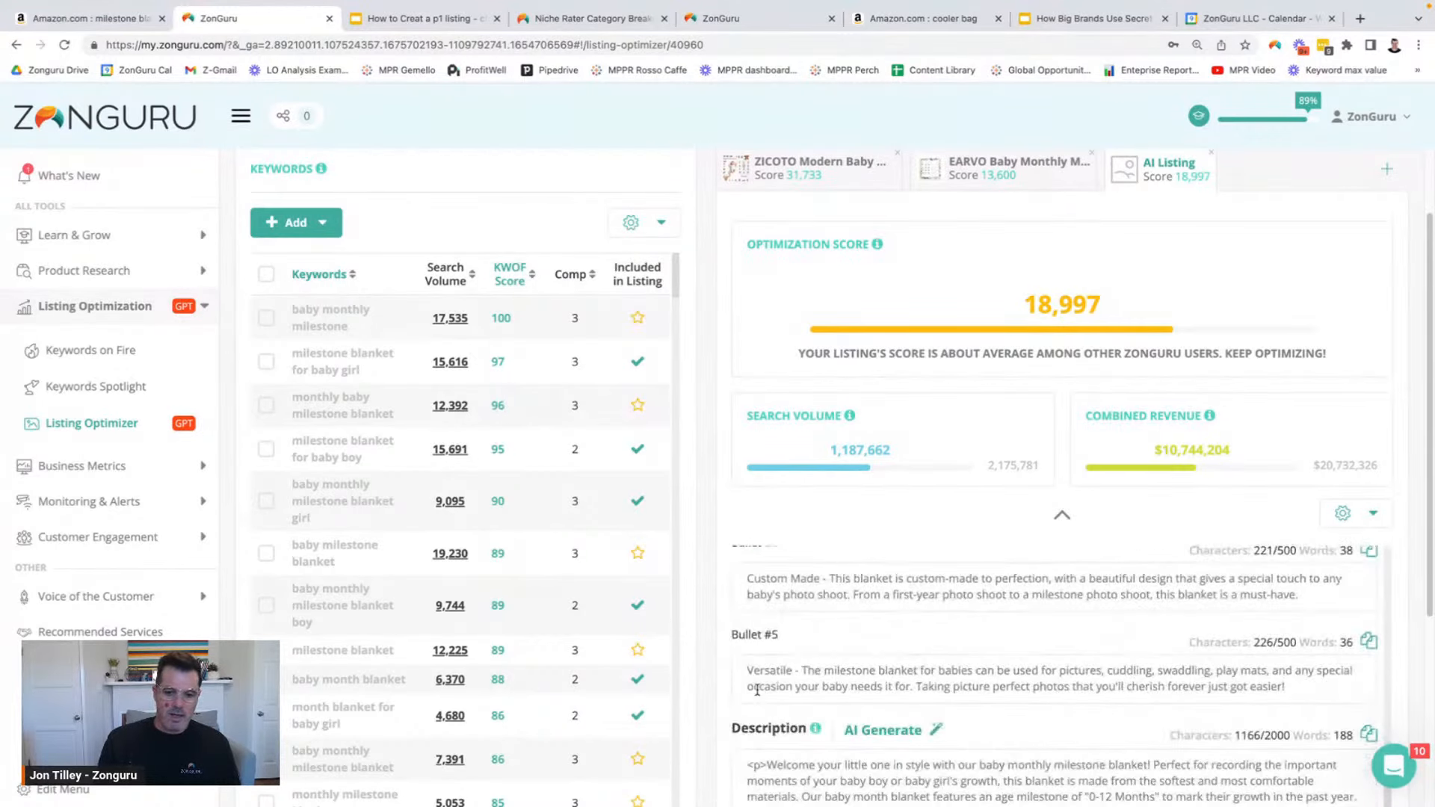
pyautogui.scroll(-5, 773, 689)
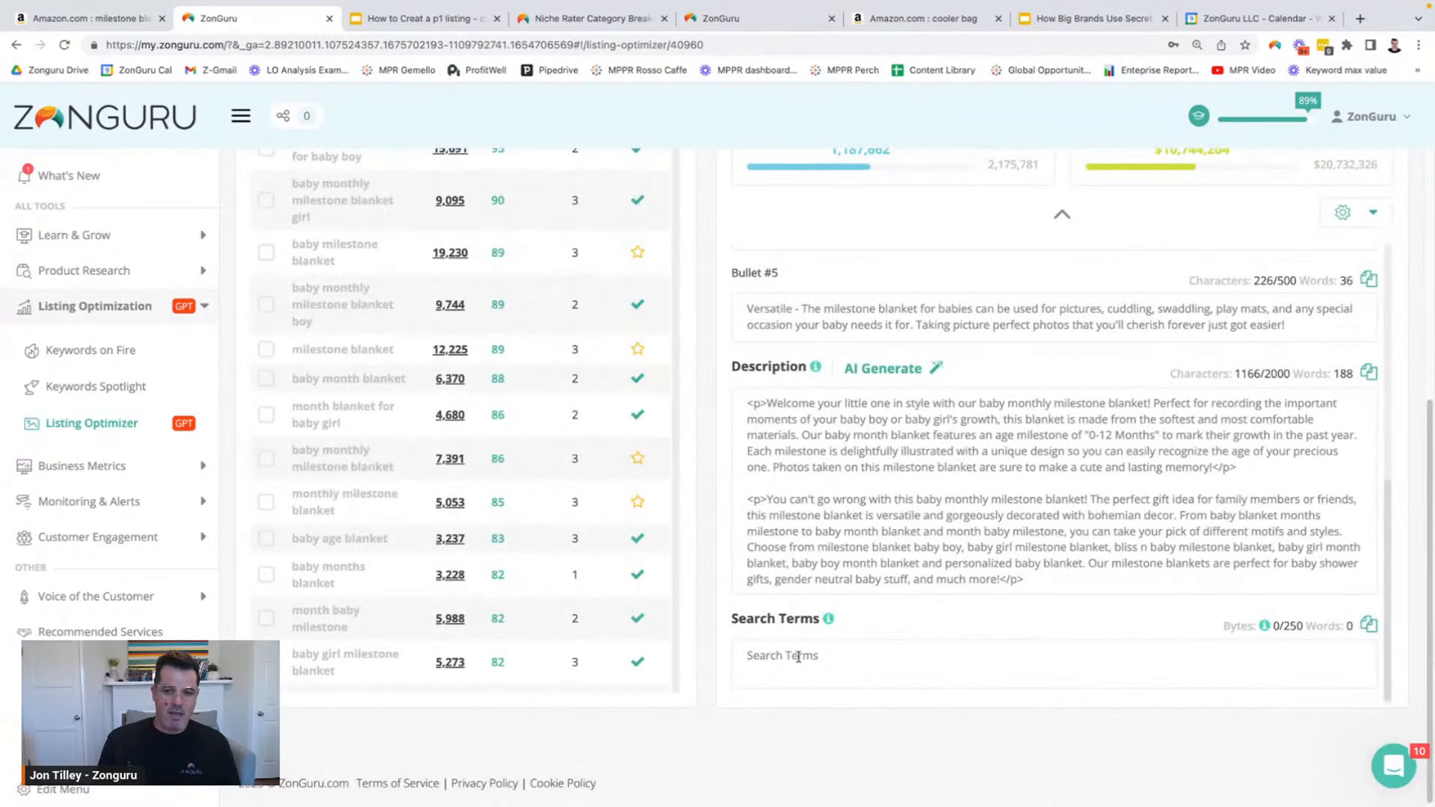
# Step: Select all the loaded keywords and add them to the AI listing's search terms
pyautogui.scroll(10, 799, 656)
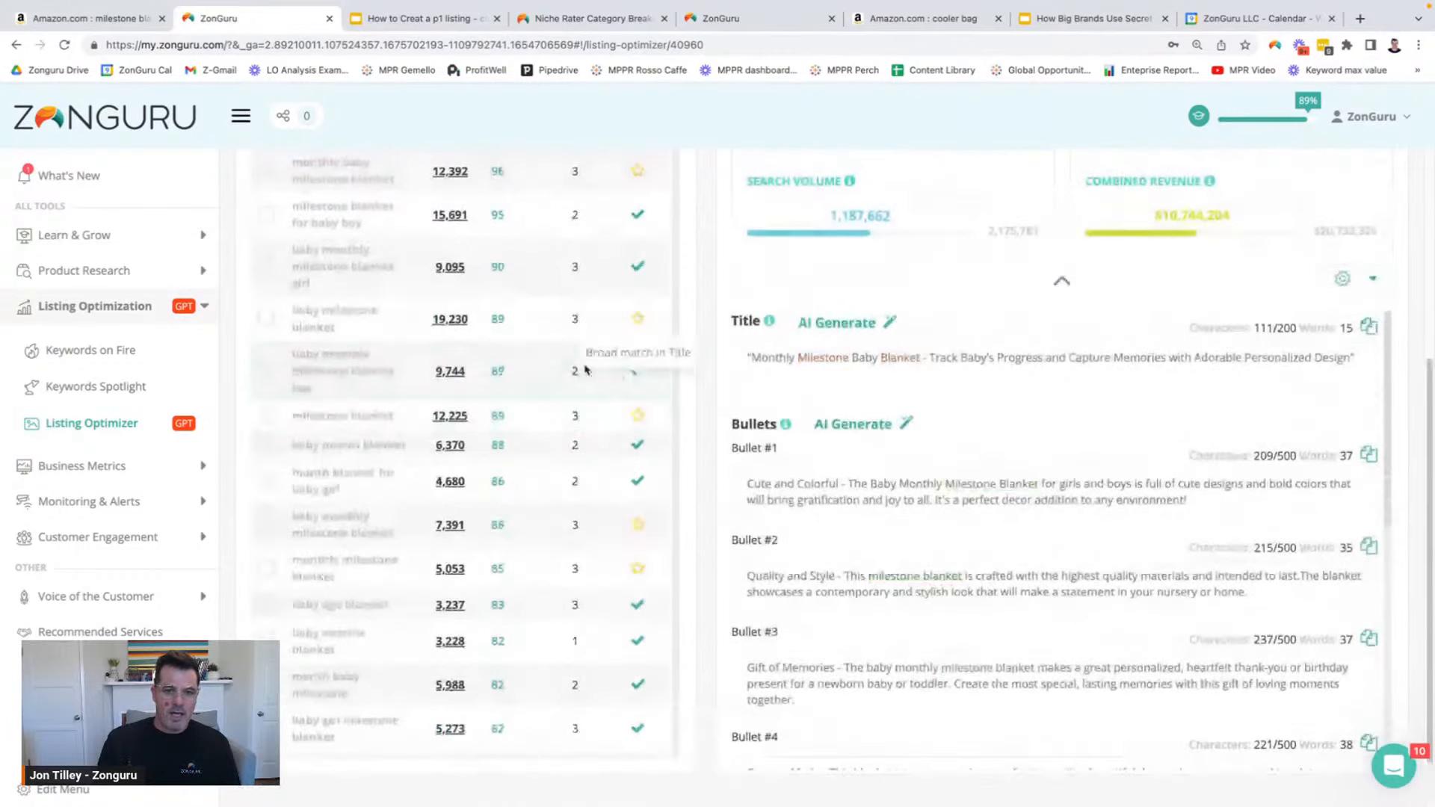
pyautogui.scroll(5, 585, 370)
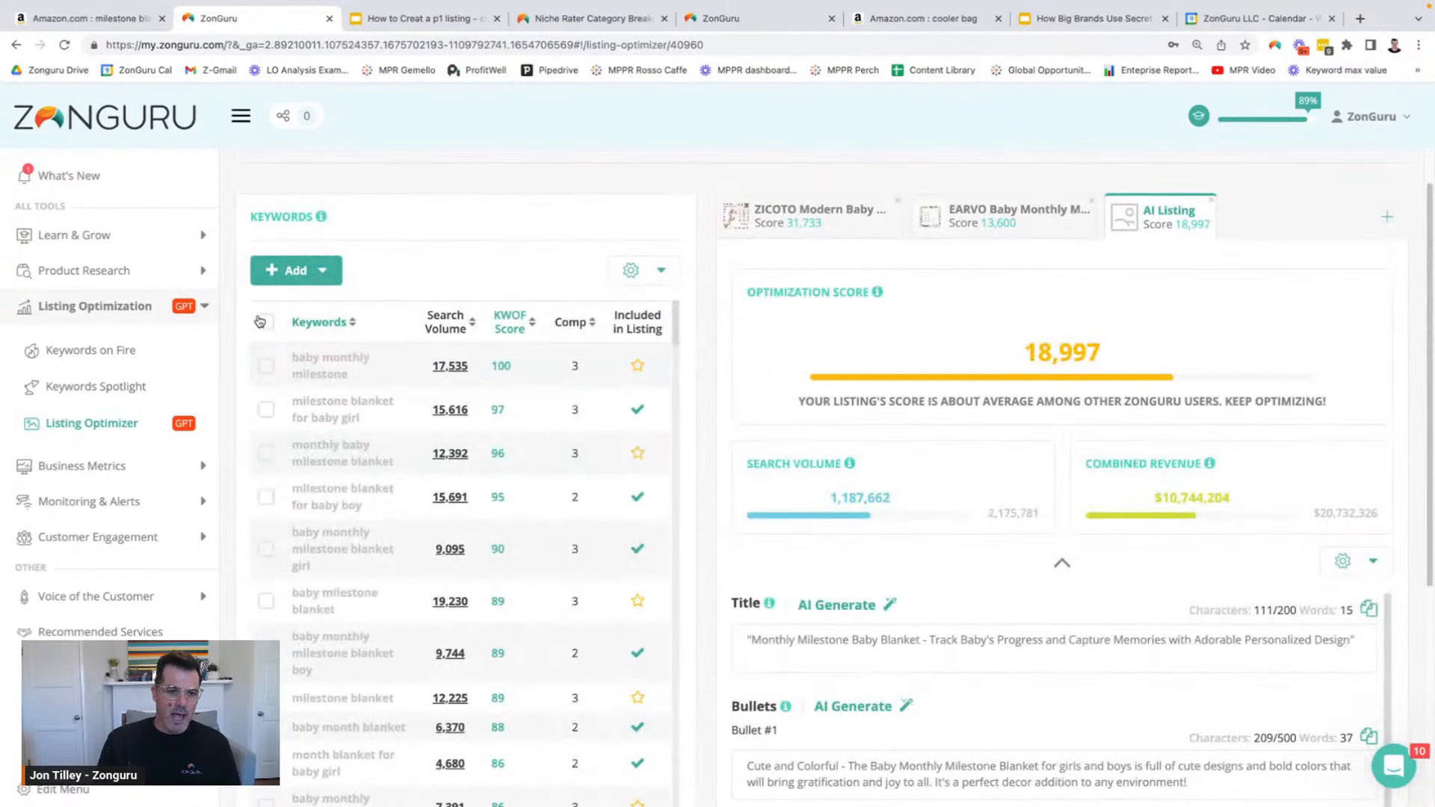
pyautogui.click(266, 323)
pyautogui.click(661, 271)
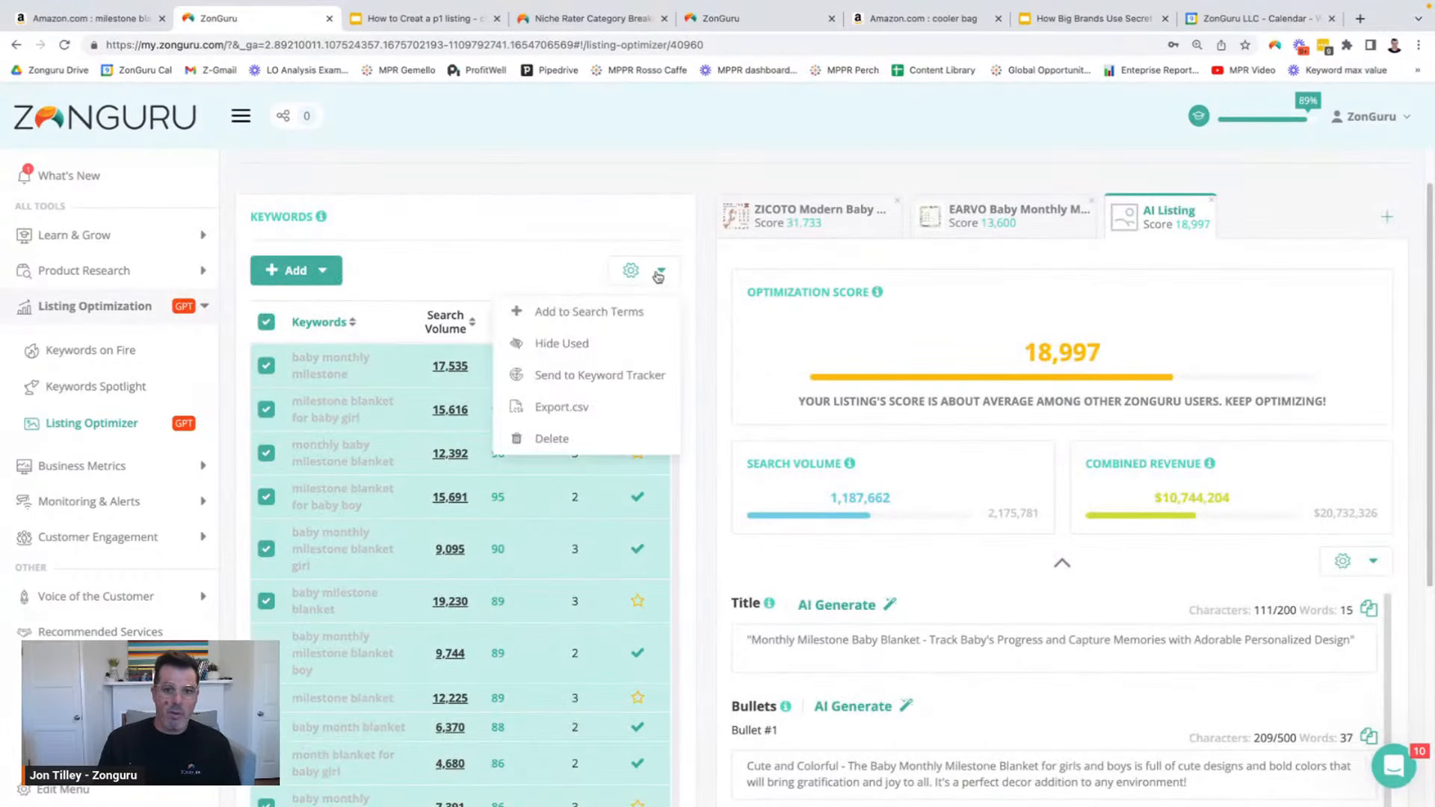
pyautogui.click(608, 317)
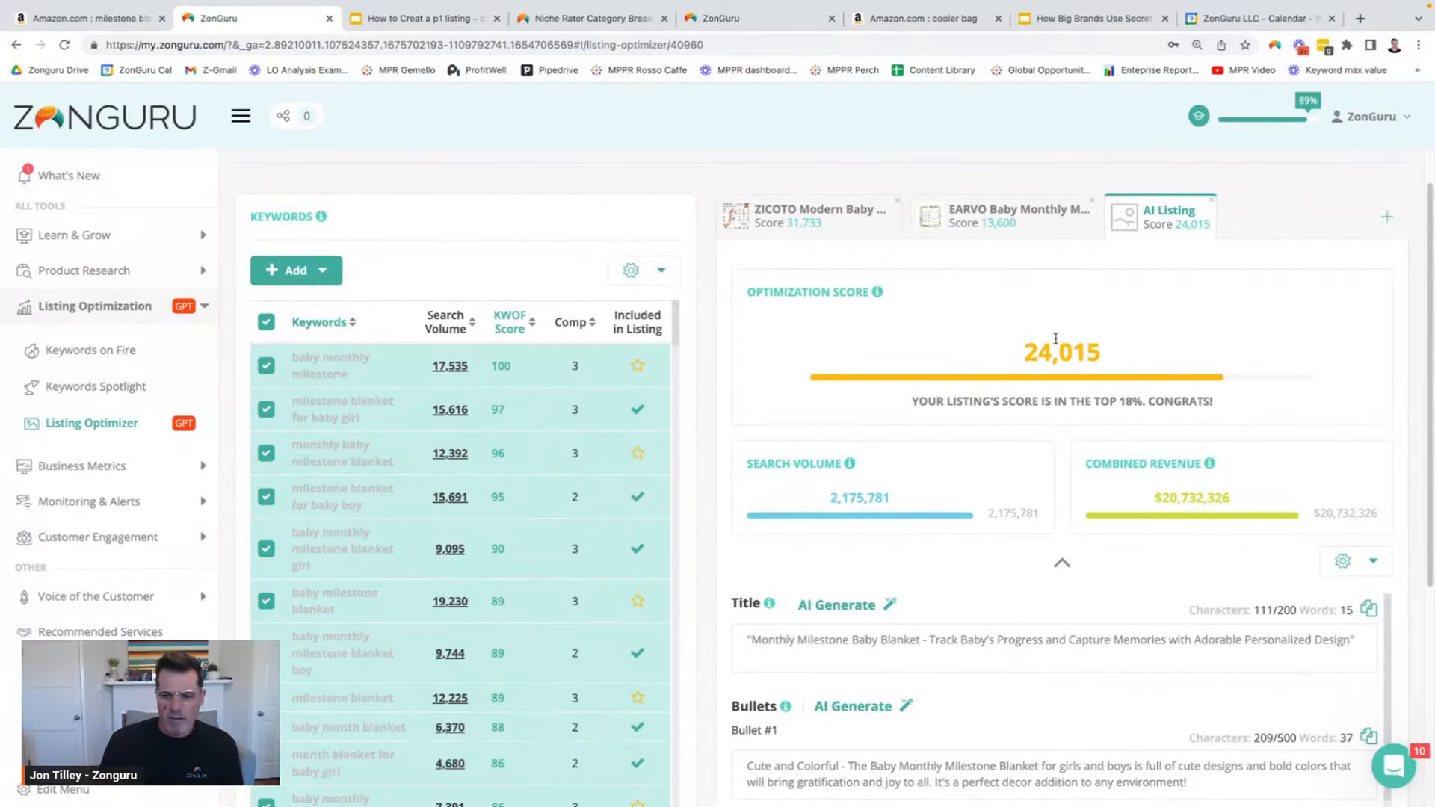
# Step: Regenerate the AI listing's title with AI Generate and append the word "baby" to its end
pyautogui.click(889, 607)
pyautogui.click(773, 317)
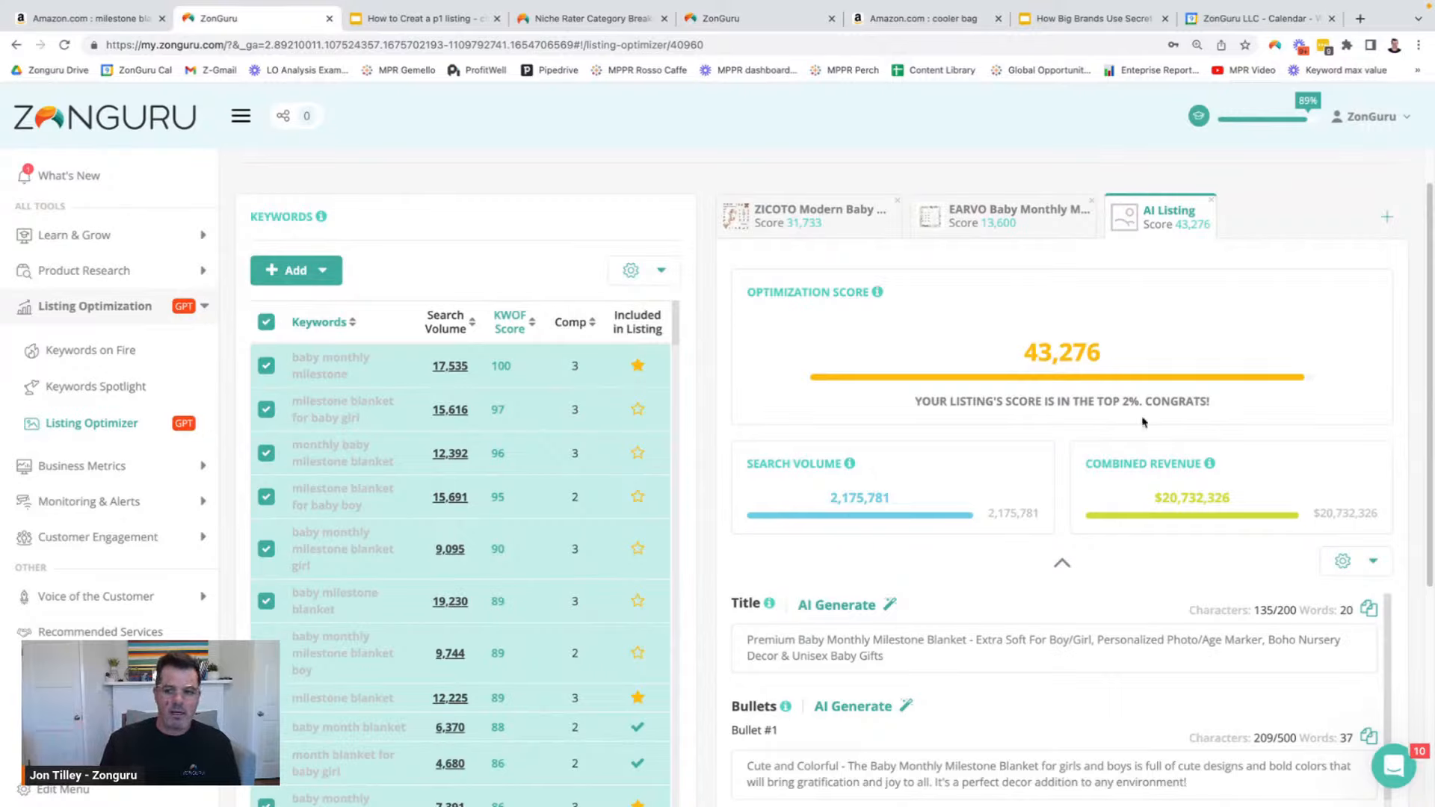
pyautogui.scroll(-1, 919, 711)
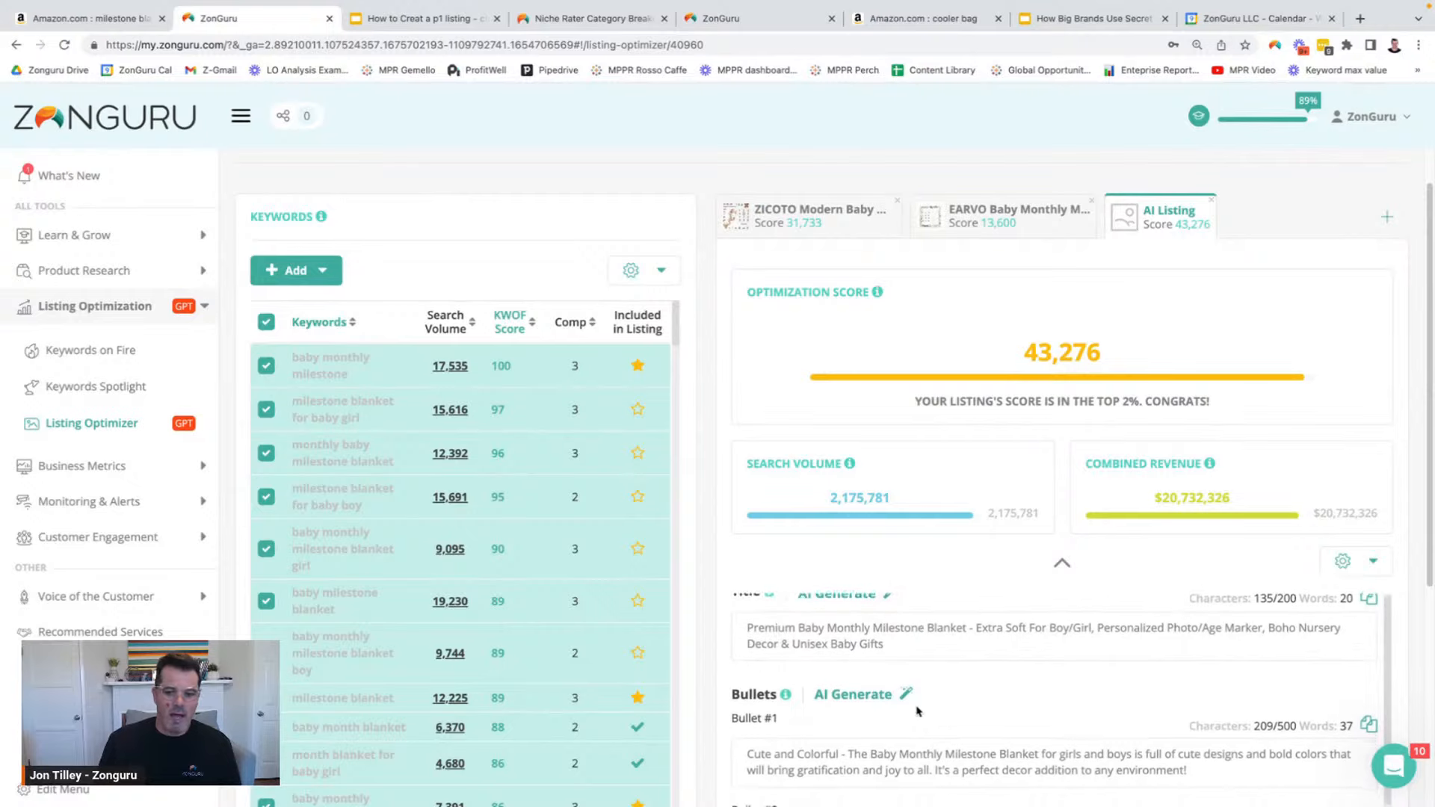
pyautogui.scroll(1, 920, 710)
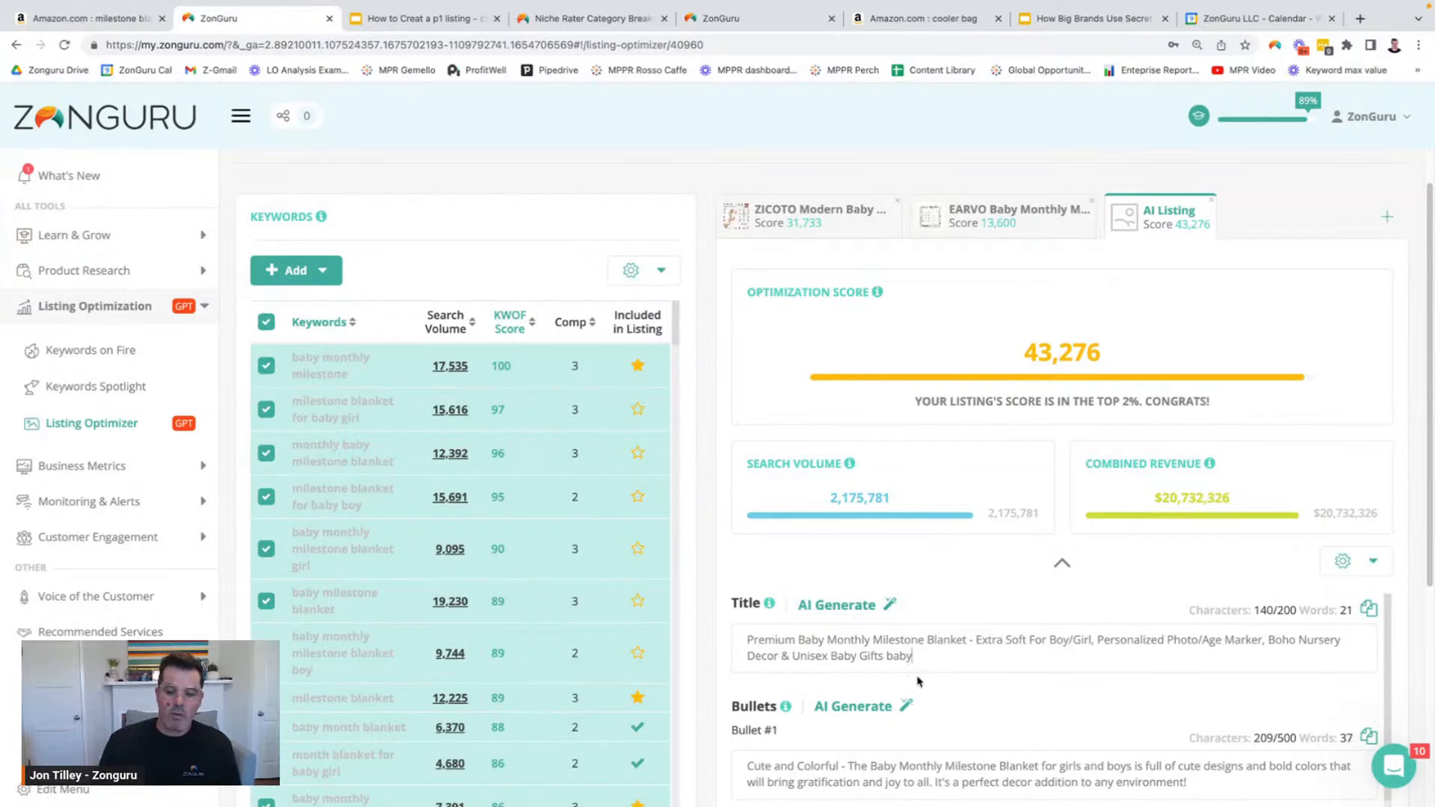
# Step: Review the AI listing's bullets, description and filled search terms against its optimization score
pyautogui.scroll(-3, 945, 710)
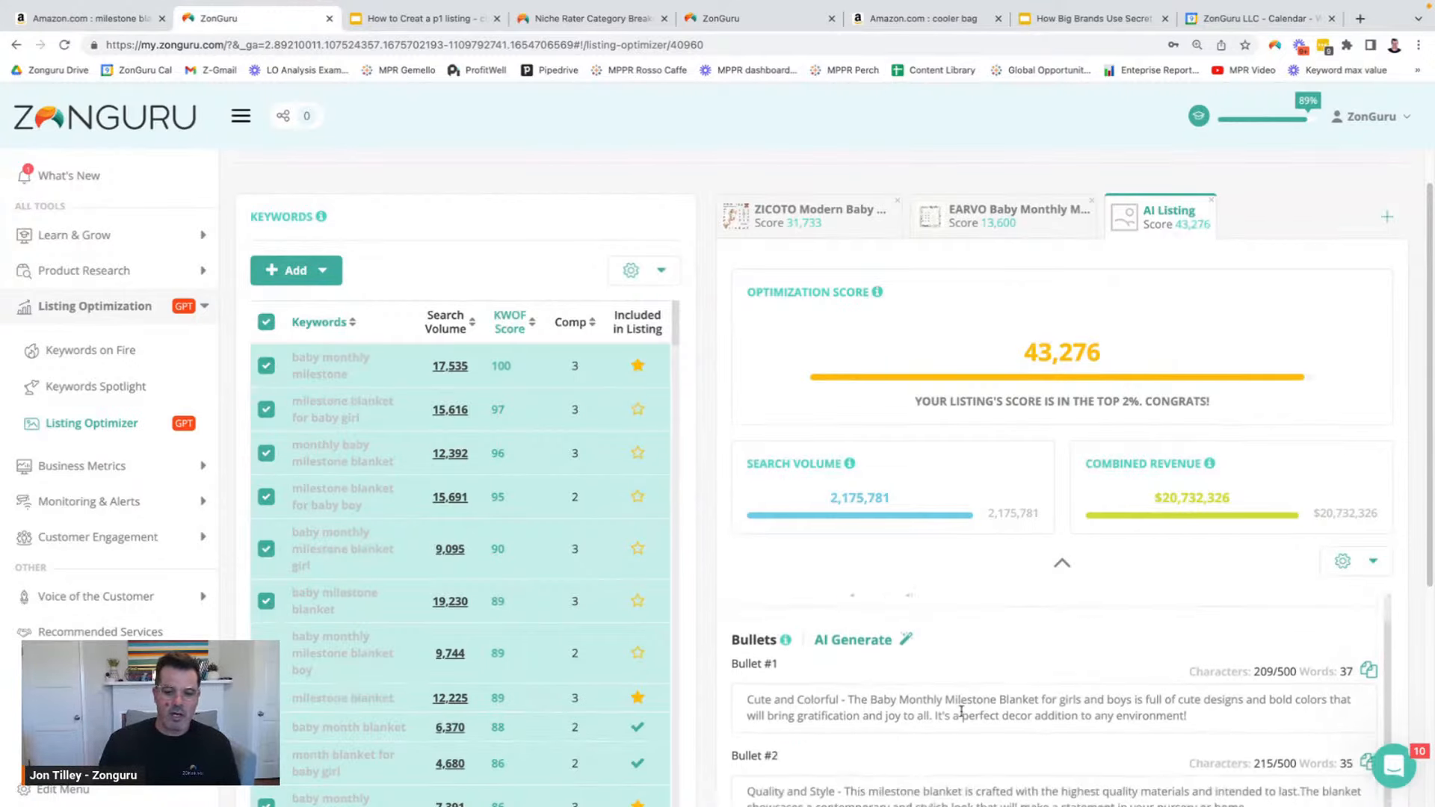
pyautogui.scroll(1, 801, 676)
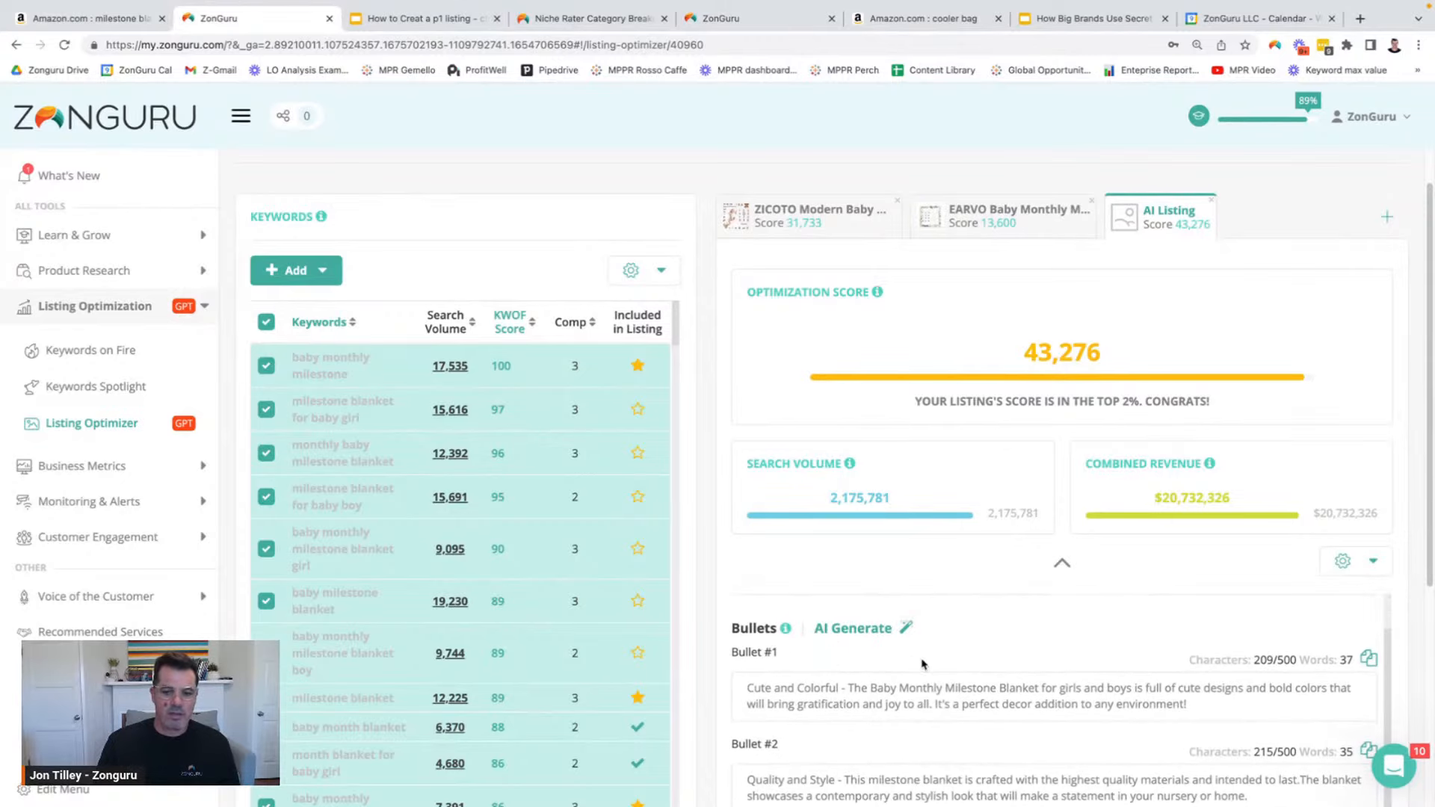
pyautogui.scroll(-6, 923, 663)
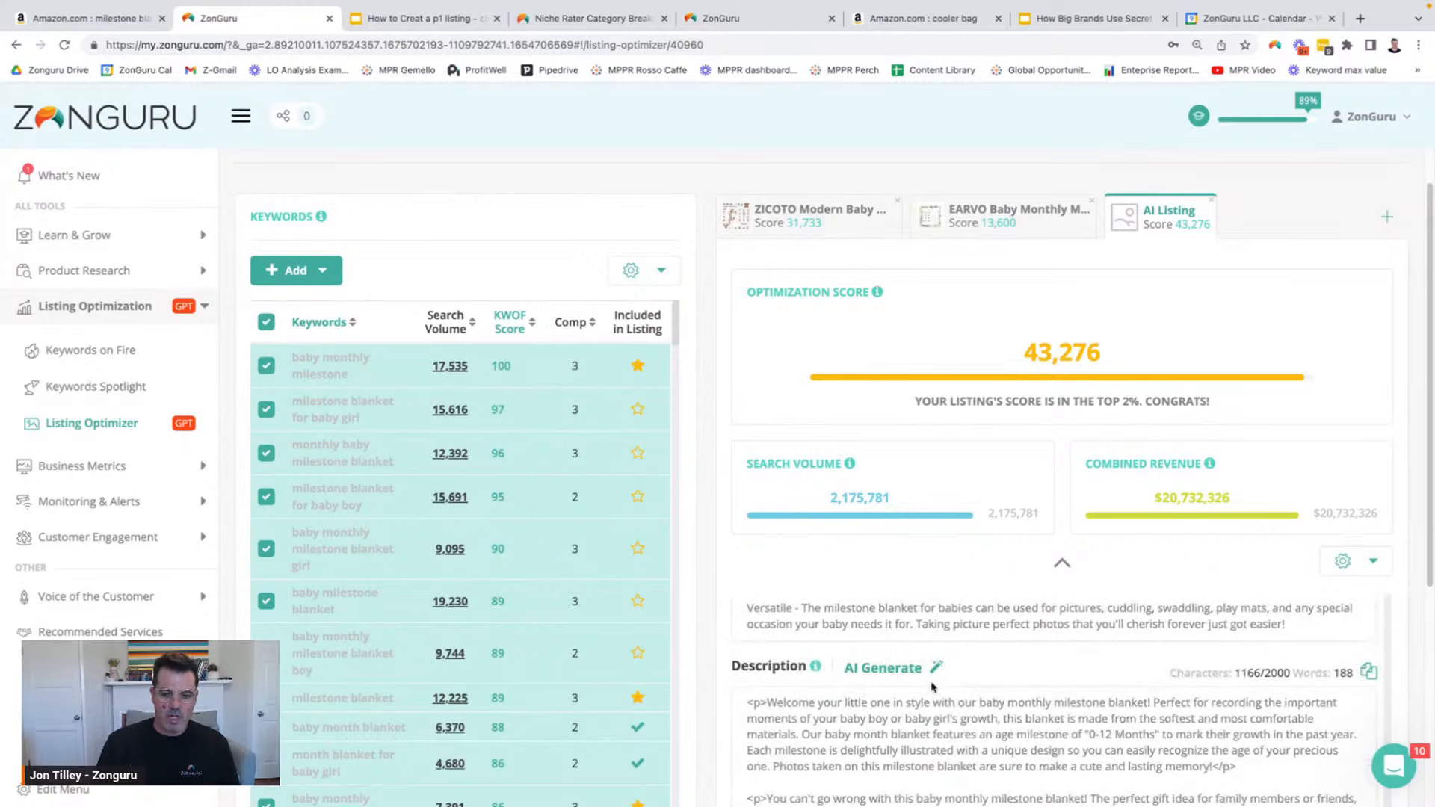
pyautogui.scroll(-5, 927, 686)
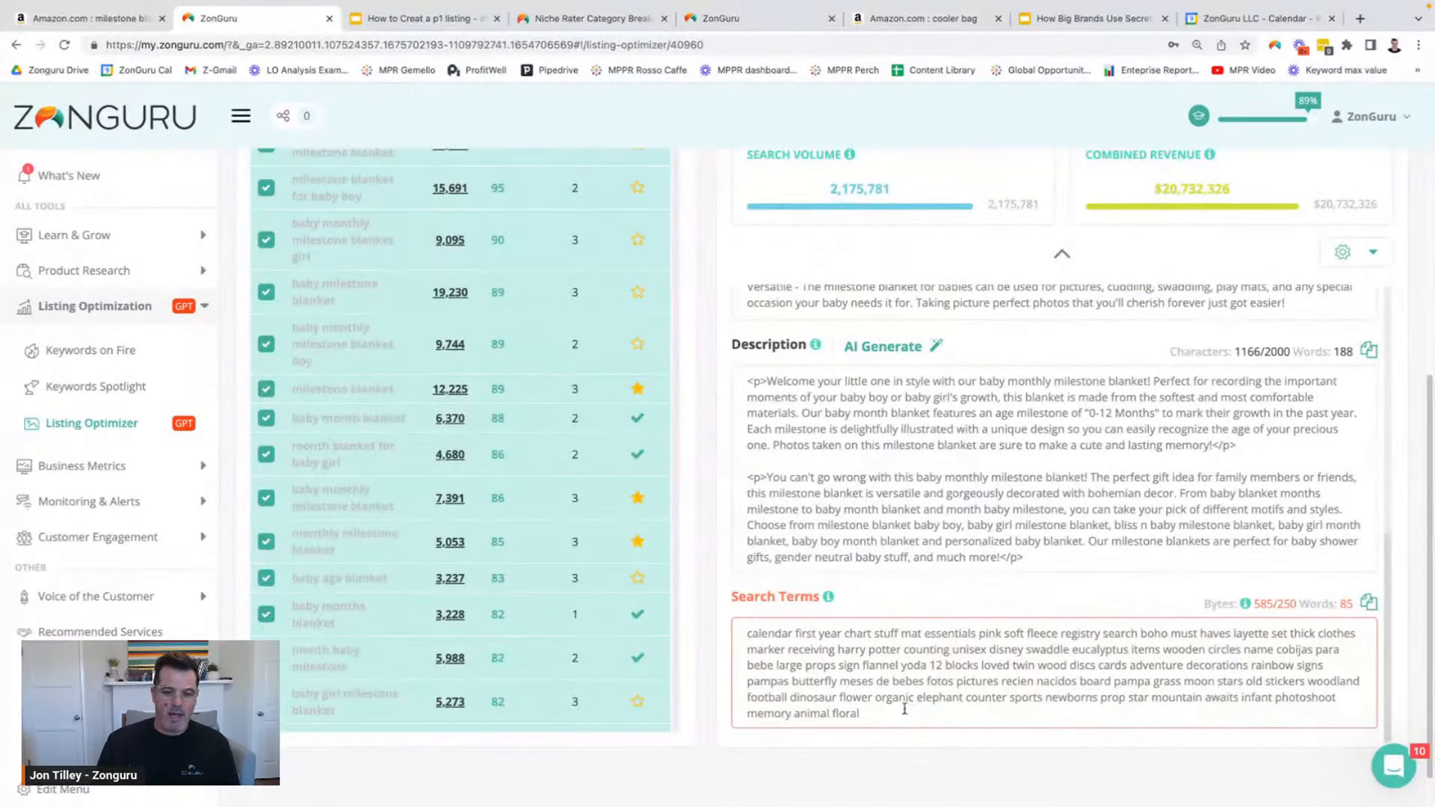
pyautogui.scroll(5, 904, 676)
pyautogui.scroll(5, 905, 672)
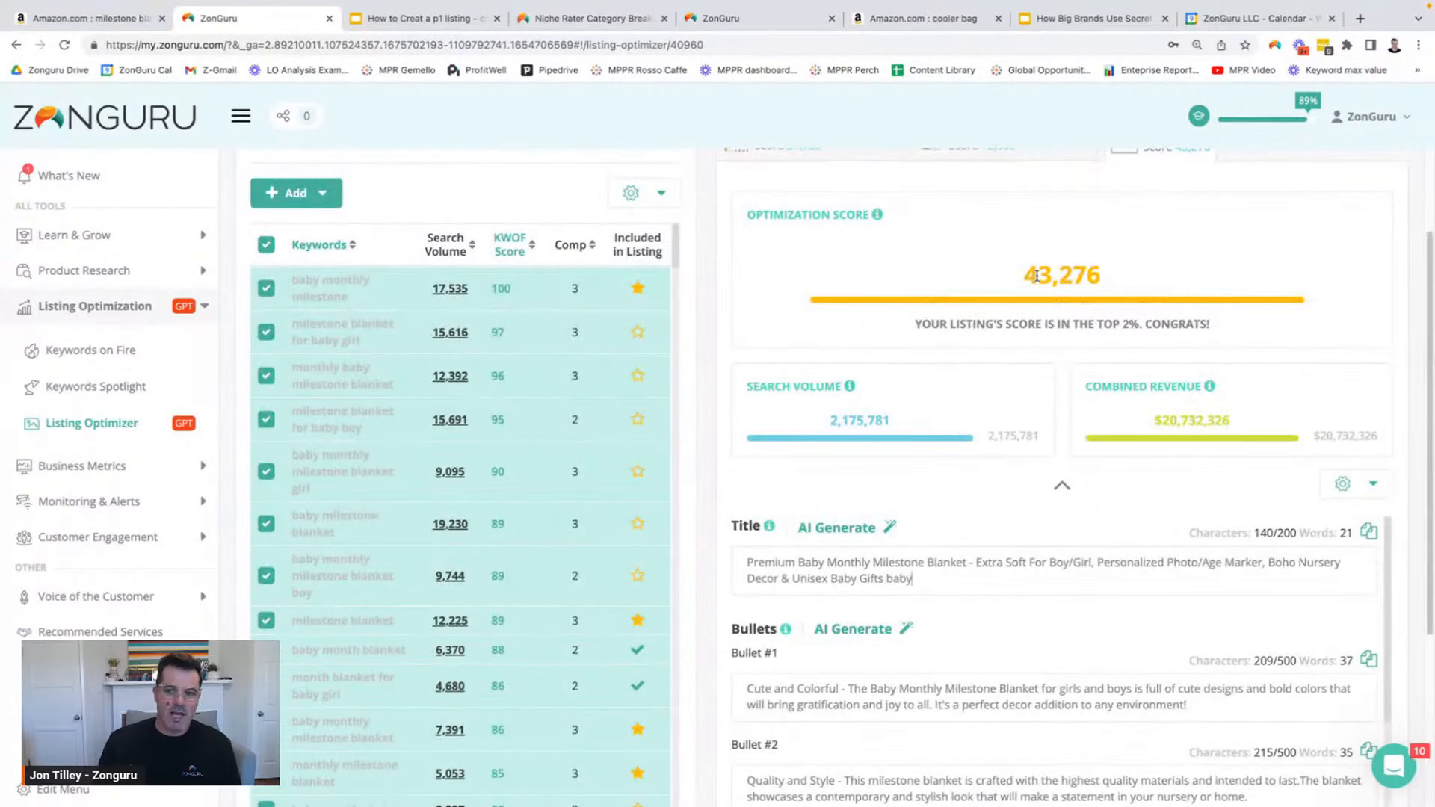
# Step: Compare the ZICOTO listing's score with the AI listing's, and open the AI listing's publish and export options
pyautogui.scroll(1, 967, 327)
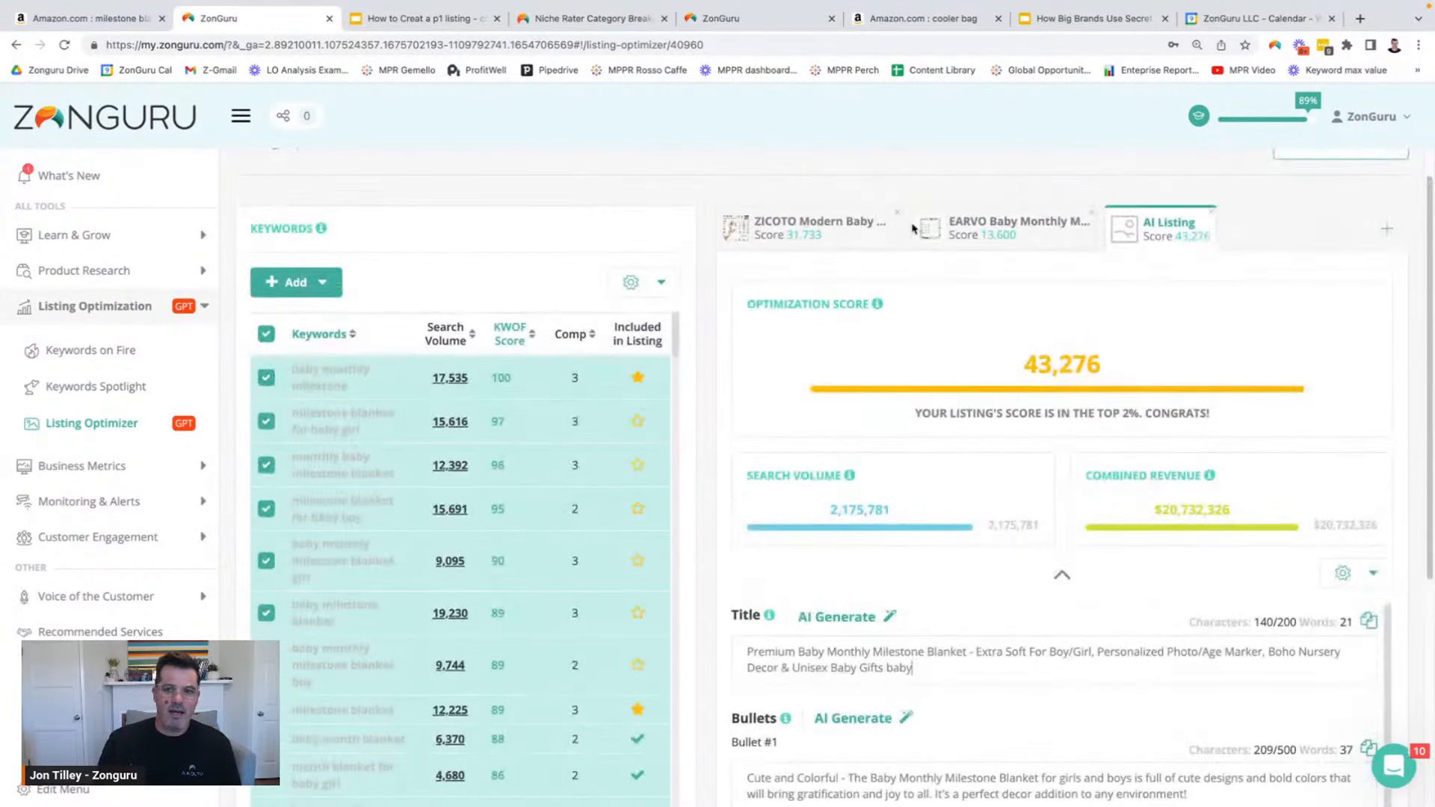
pyautogui.click(862, 248)
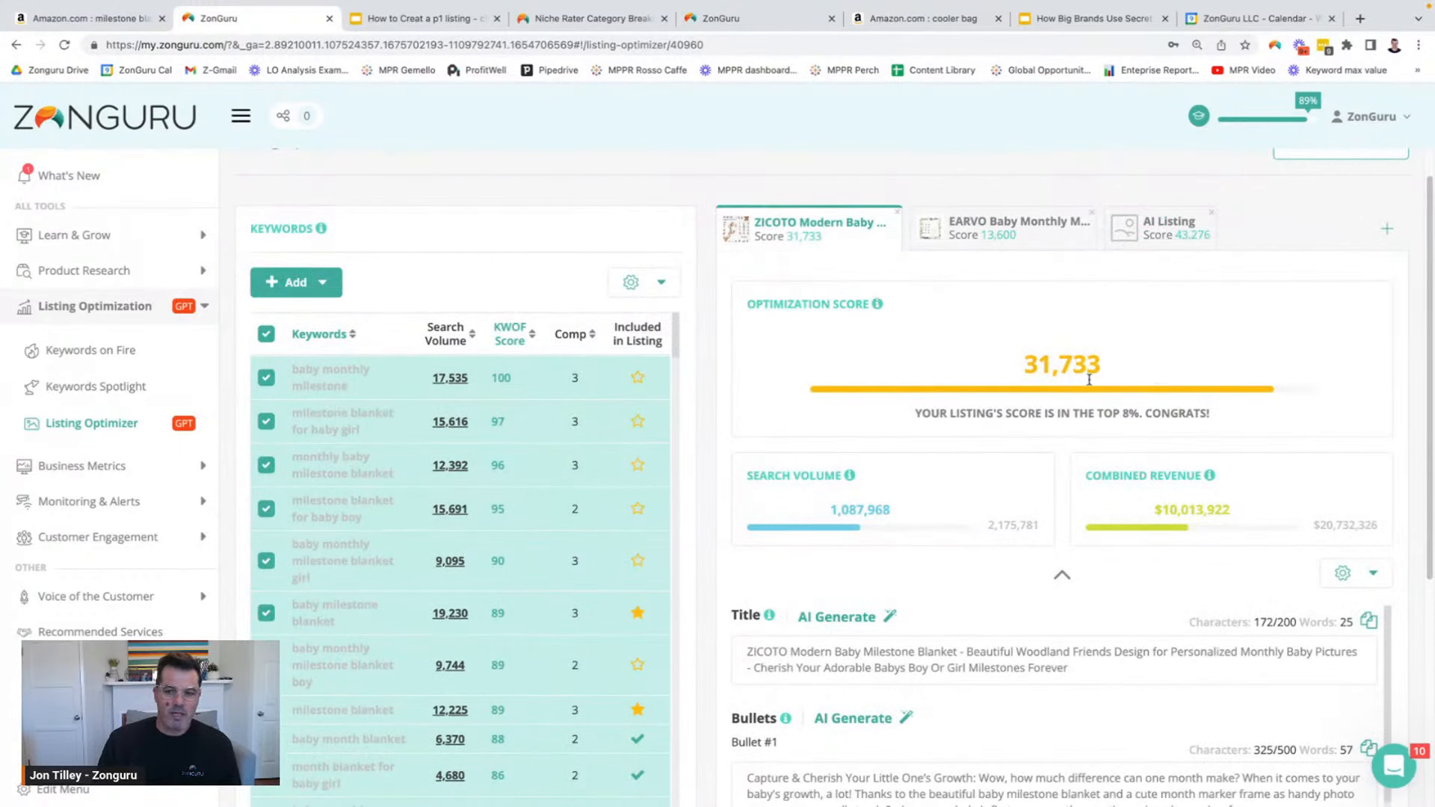
pyautogui.click(1179, 248)
pyautogui.click(1372, 573)
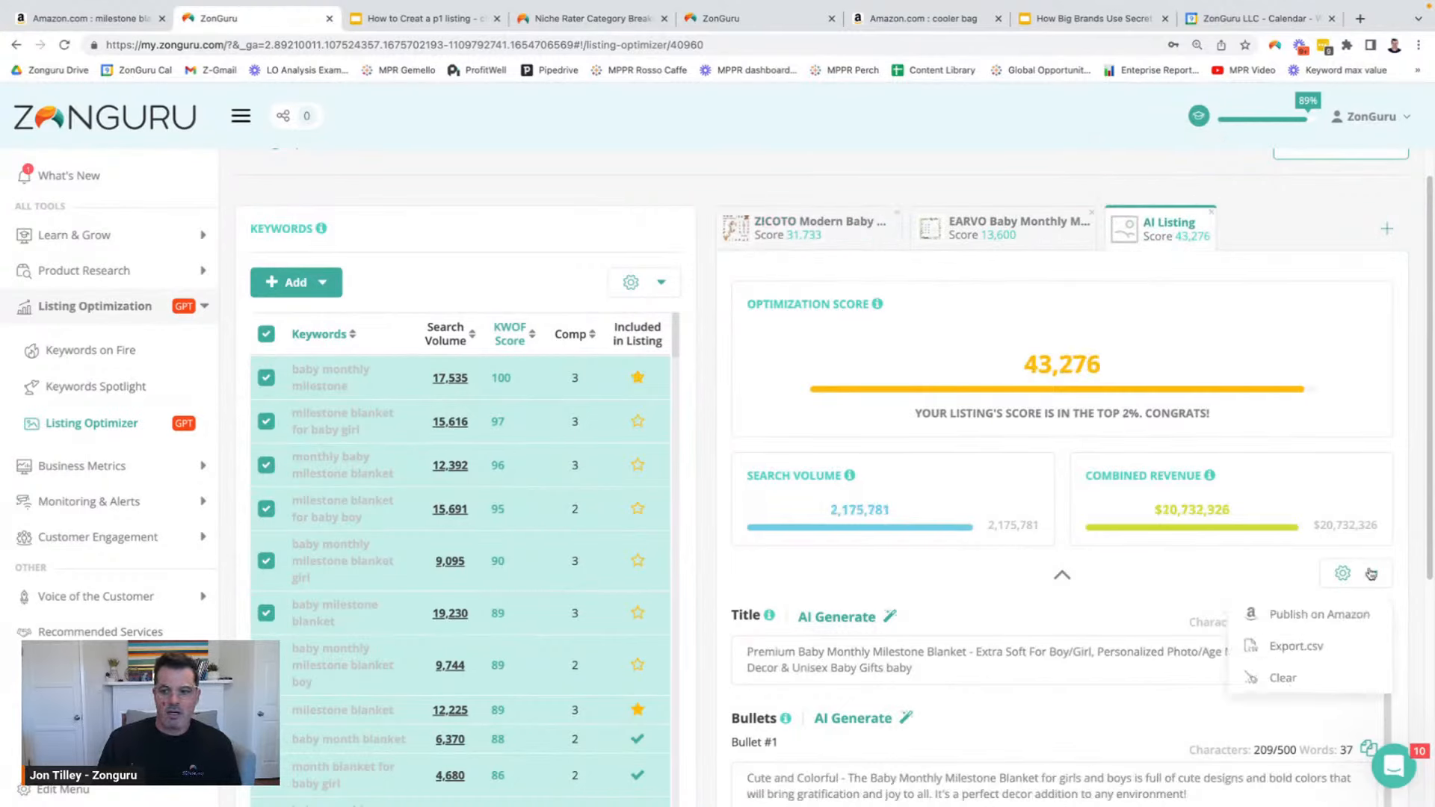